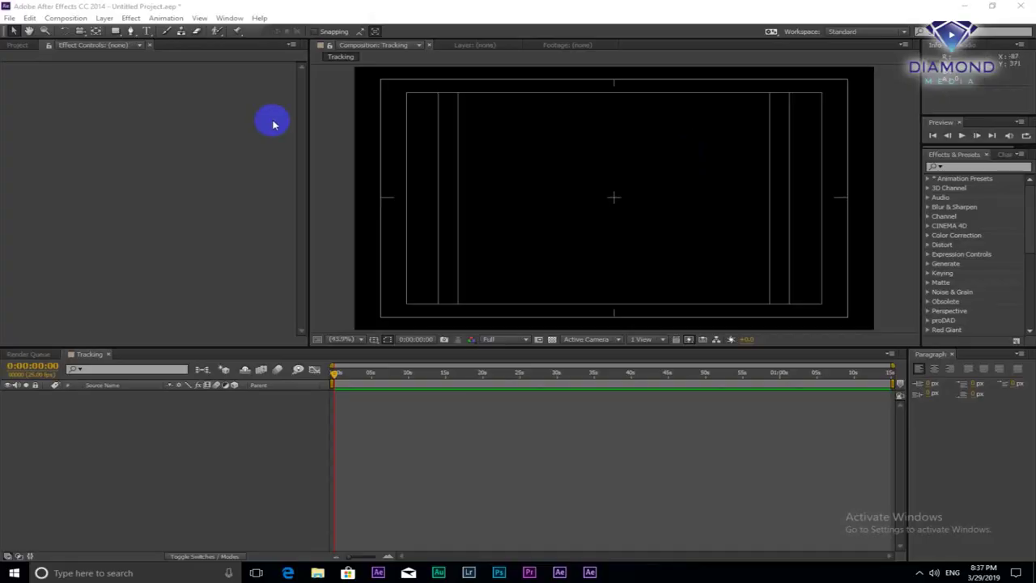
Show the Project panel, where Back Cam.mp4 and Walk.mp4 join the Tracking composition.
{"action": "left_click", "coordinate": [17, 46]}
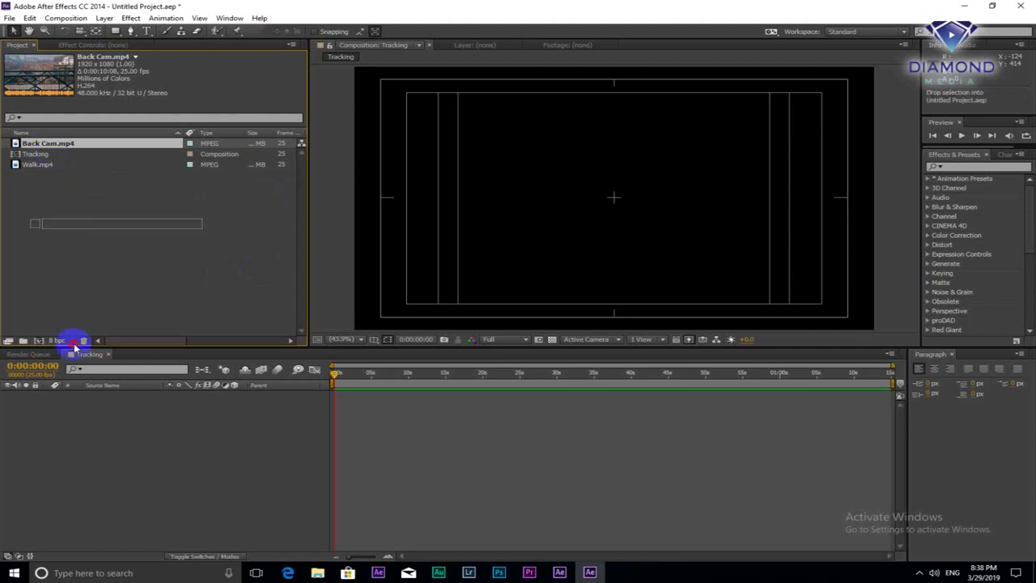
Add Back Cam.mp4 to the Tracking comp and trim the comp to end at 0:00:10:06.
{"action": "left_click_drag", "start_coordinate": [68, 241], "coordinate": [86, 451]}
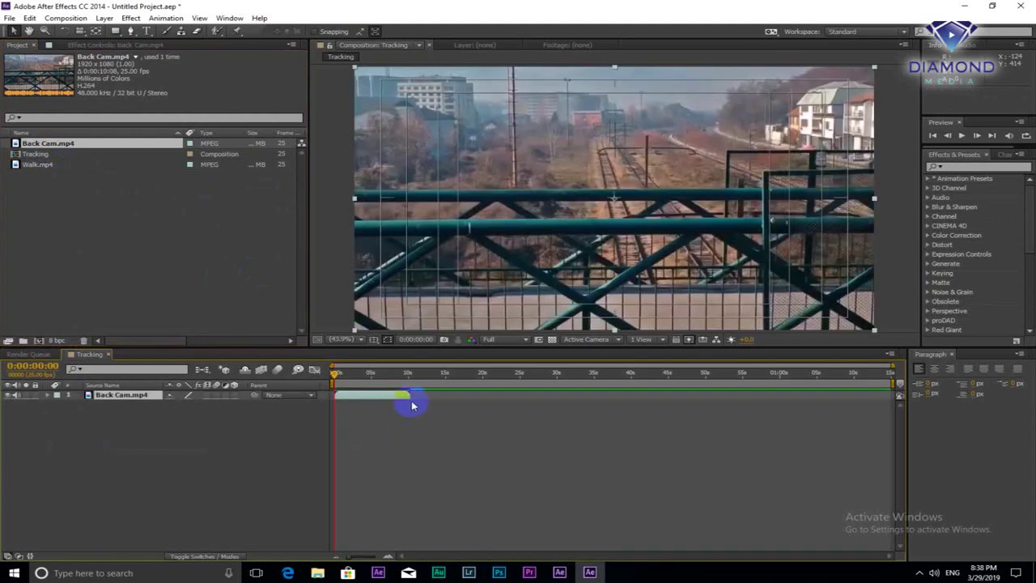
{"action": "left_click_drag", "start_coordinate": [416, 378], "coordinate": [410, 403]}
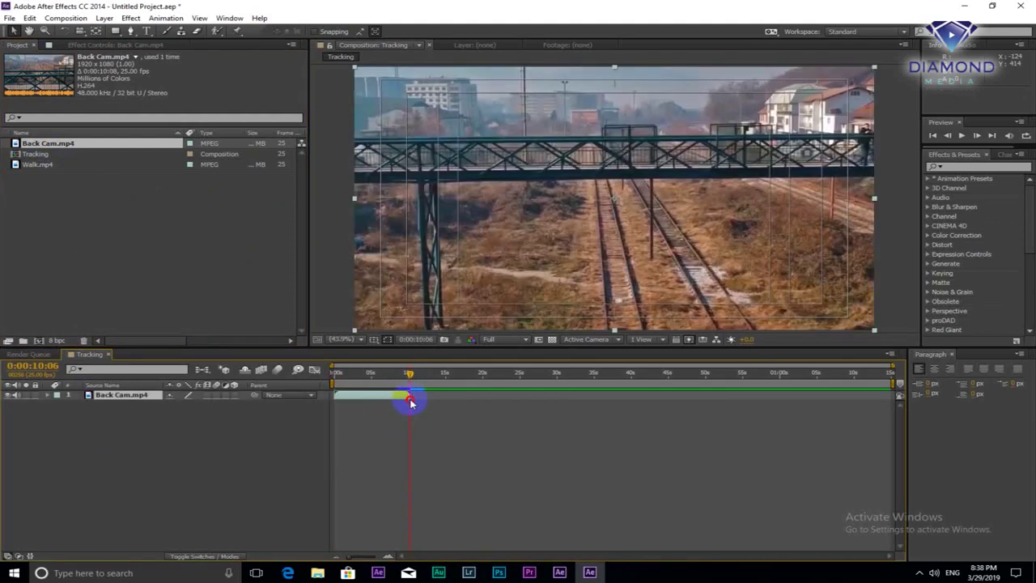
{"action": "right_click", "coordinate": [395, 380]}
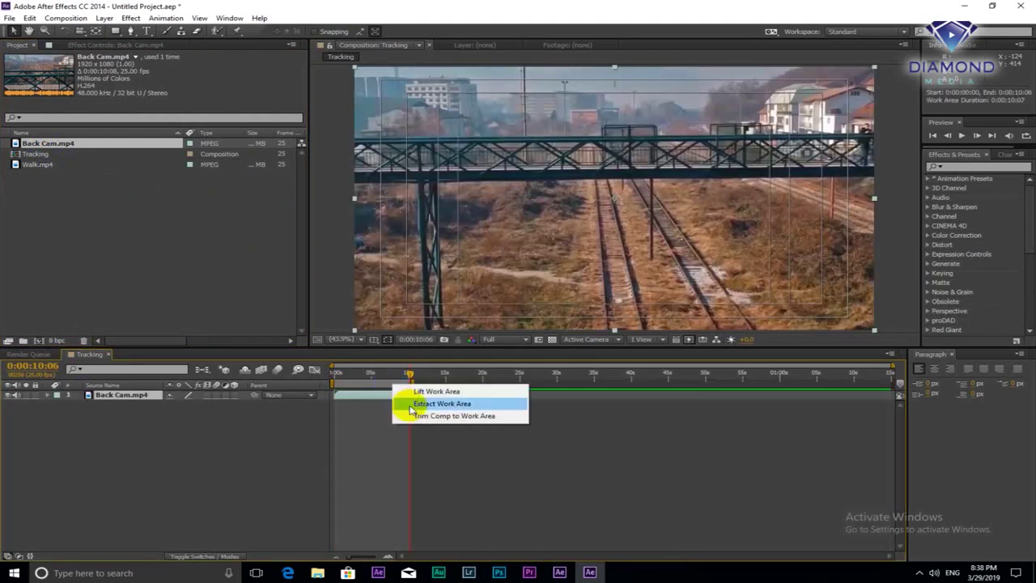
{"action": "left_click", "coordinate": [420, 418]}
Preview the bridge footage, then park the playhead at 0:00:05:16.
{"action": "mouse_move", "coordinate": [527, 377]}
{"action": "left_mouse_down"}
{"action": "mouse_move", "coordinate": [350, 383]}
{"action": "mouse_move", "coordinate": [879, 375]}
{"action": "left_mouse_up"}
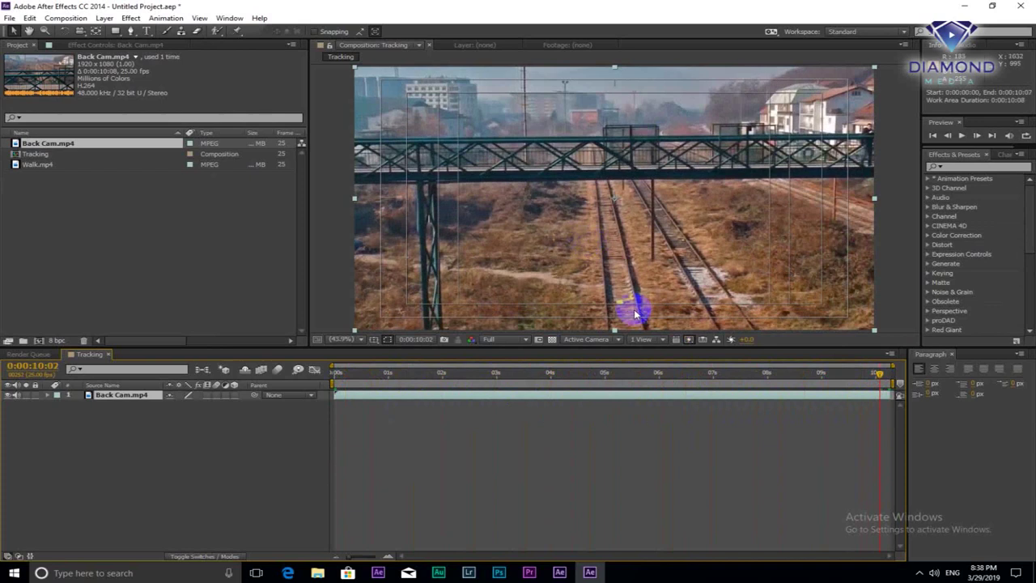
{"action": "key", "text": "space"}
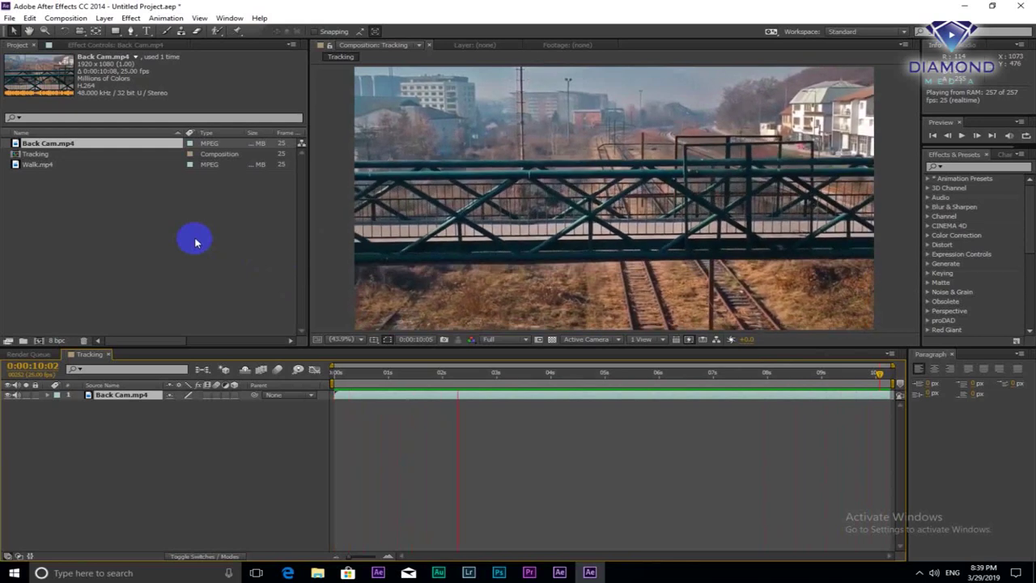
{"action": "left_click_drag", "start_coordinate": [370, 374], "coordinate": [613, 401]}
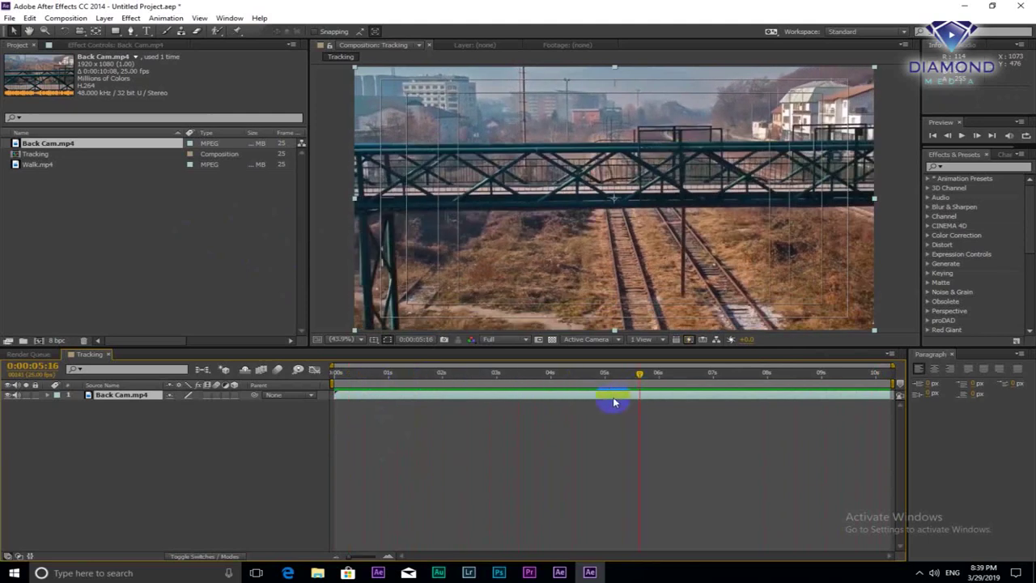
{"action": "left_click", "coordinate": [459, 395]}
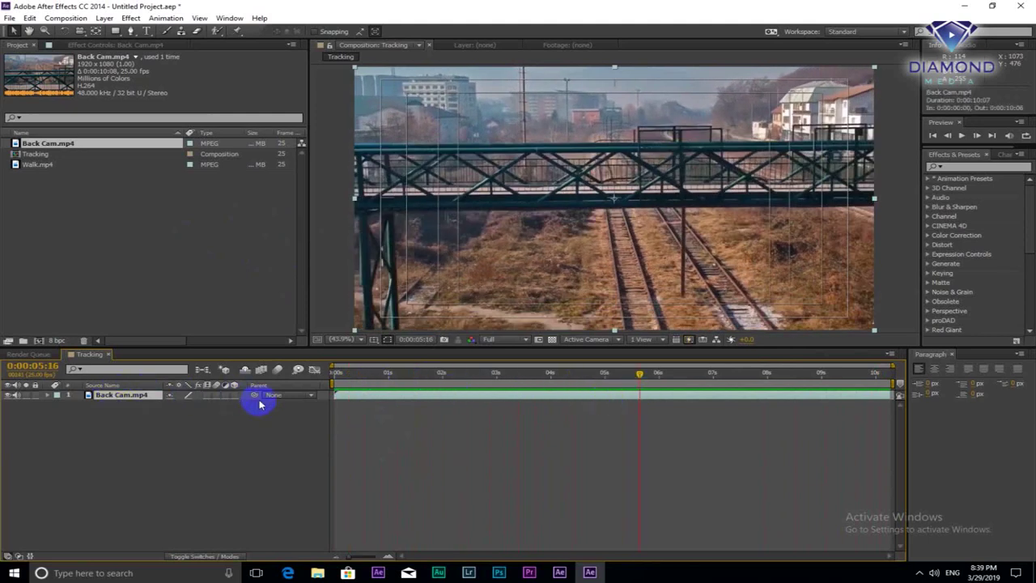
{"action": "left_click", "coordinate": [953, 166]}
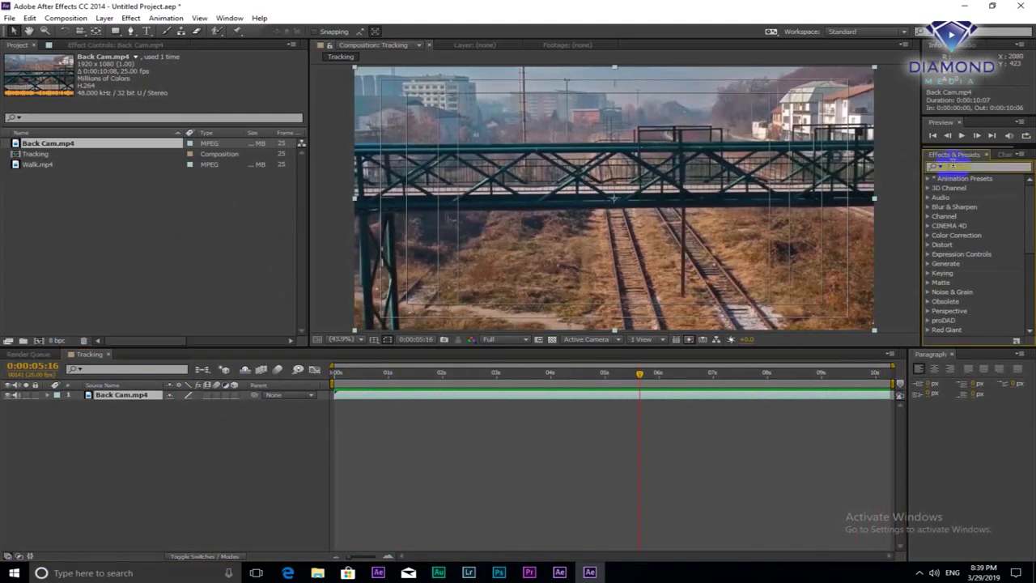
Search 'Track' and apply the 3D Camera Tracker to the Back Cam.mp4 layer.
{"action": "type", "text": "Track"}
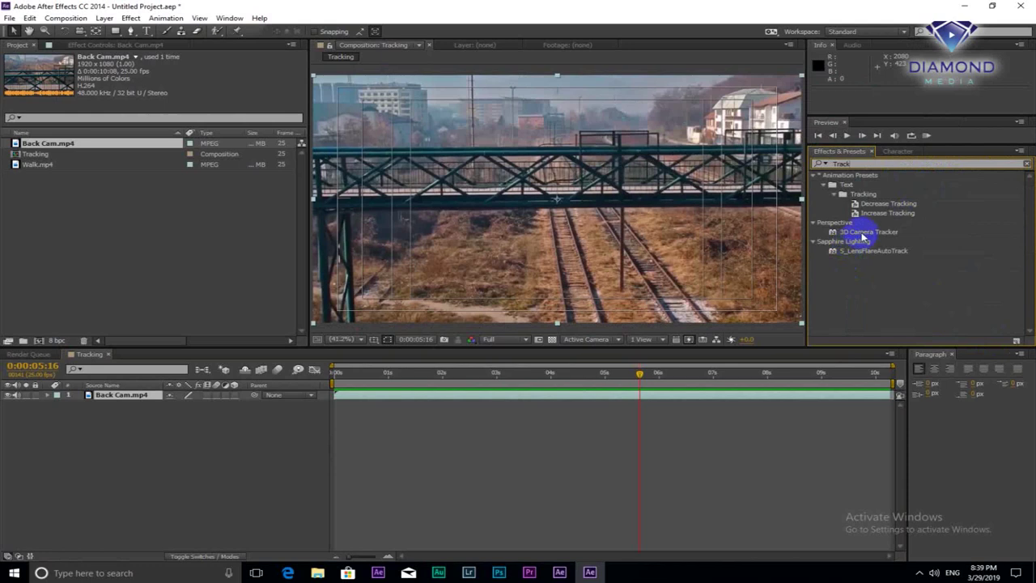
{"action": "mouse_move", "coordinate": [862, 232]}
{"action": "left_mouse_down"}
{"action": "mouse_move", "coordinate": [484, 473]}
{"action": "mouse_move", "coordinate": [459, 396]}
{"action": "left_mouse_up"}
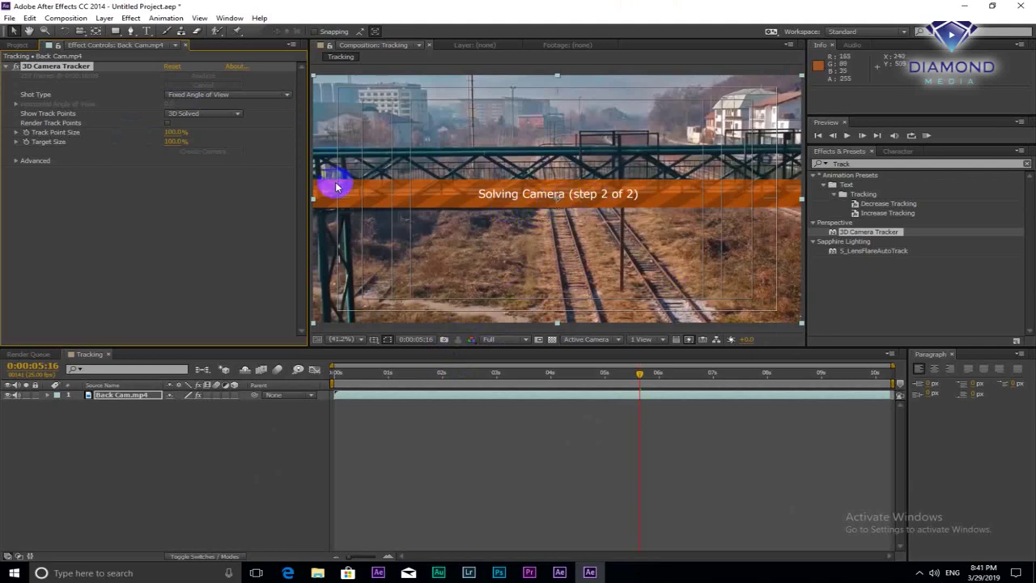
{"action": "left_click", "coordinate": [233, 113]}
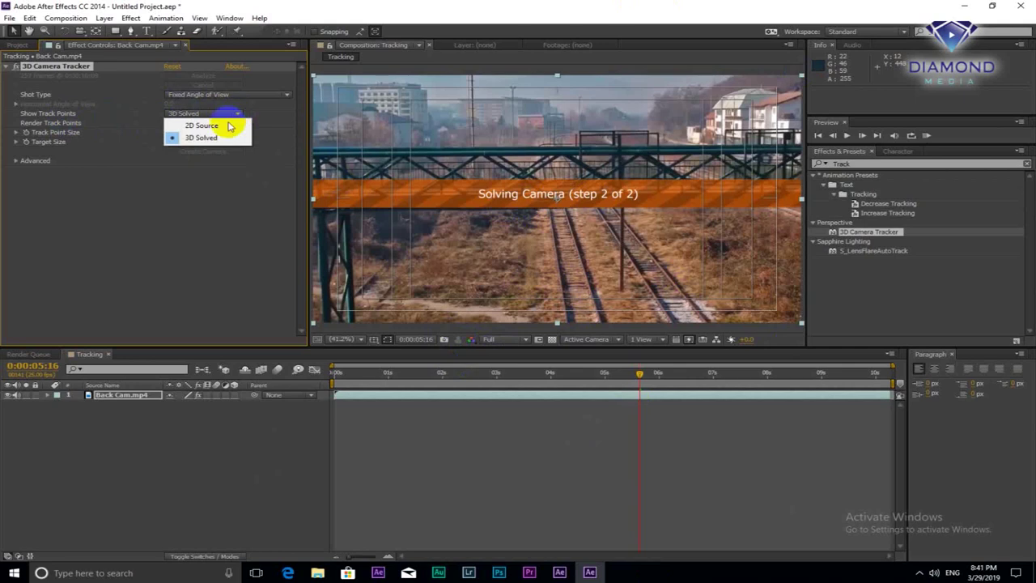
Toggle track points to 2D Source and back to 3D Solved as the solve reaches 1.00 px error.
{"action": "left_click", "coordinate": [219, 128]}
{"action": "left_click", "coordinate": [525, 222]}
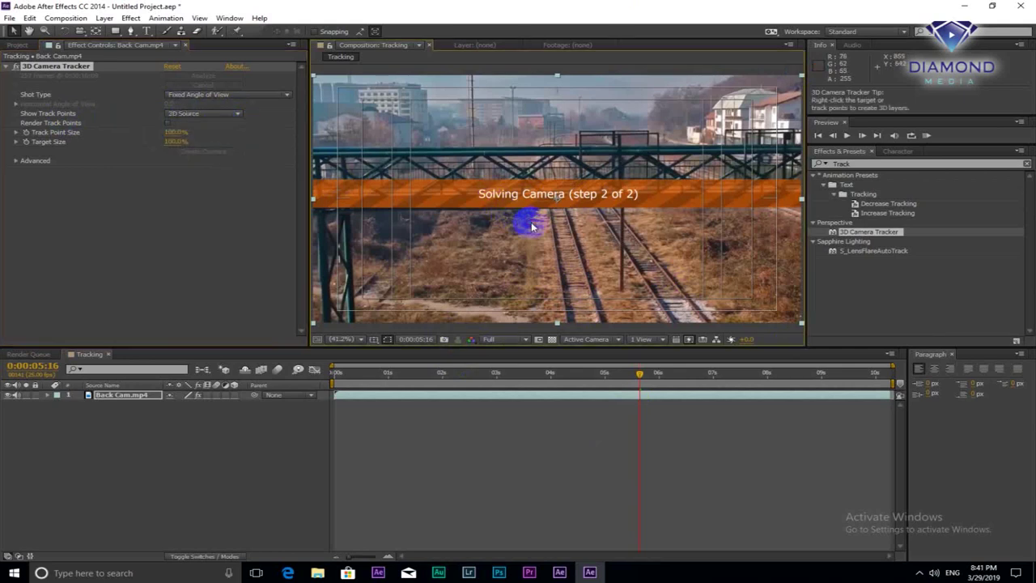
{"action": "left_click", "coordinate": [233, 113]}
{"action": "left_click", "coordinate": [215, 137]}
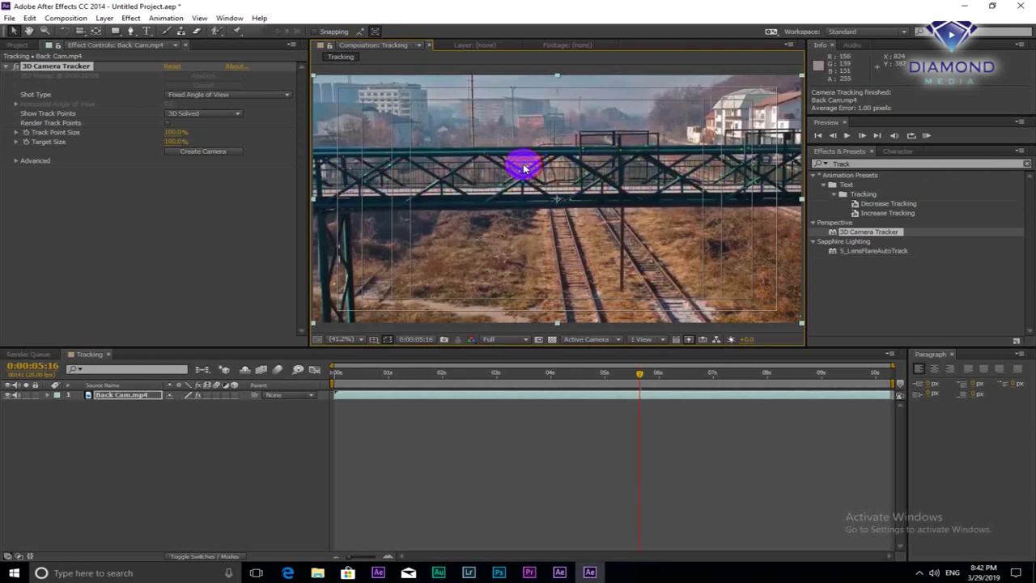
{"action": "left_click", "coordinate": [524, 168]}
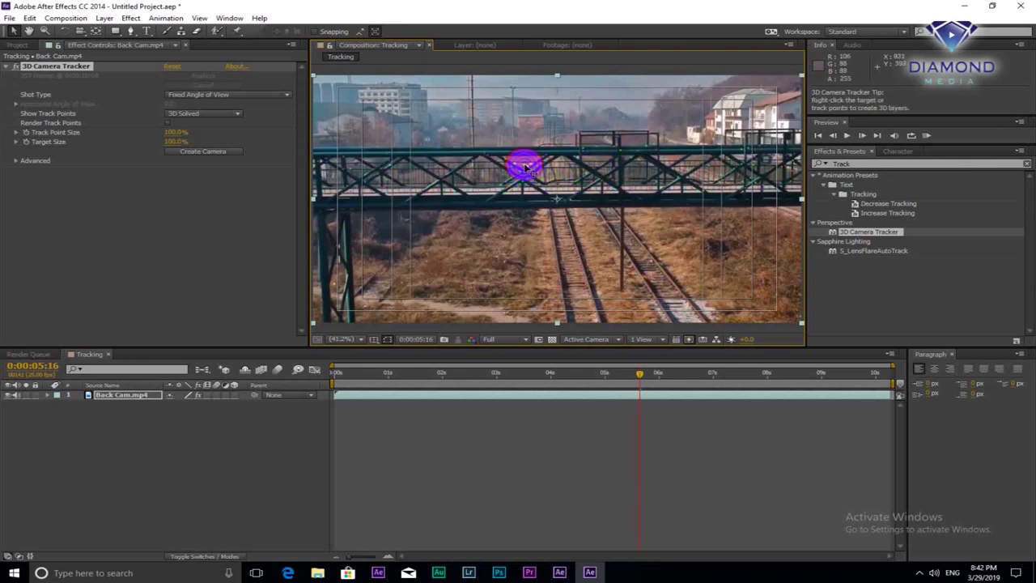
Create a solid and camera at the chosen railing track point, then select Track Solid 1.
{"action": "right_click", "coordinate": [524, 166]}
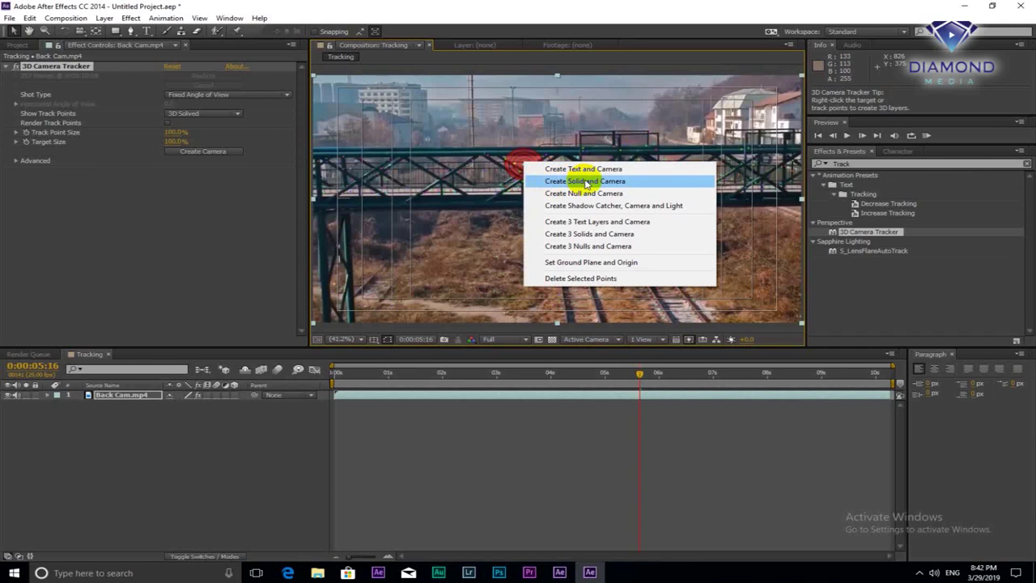
{"action": "left_click", "coordinate": [586, 183]}
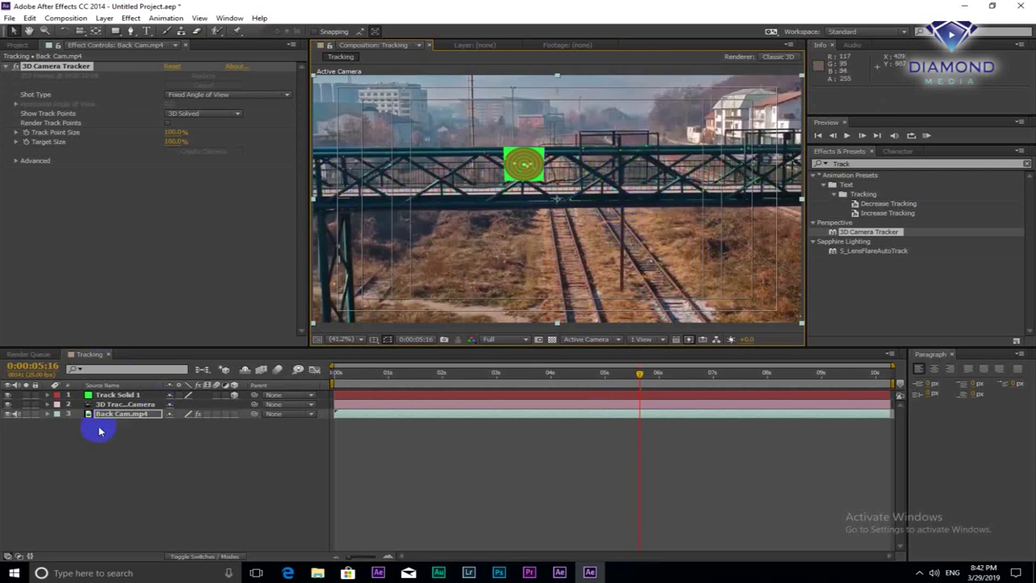
{"action": "left_click", "coordinate": [119, 397]}
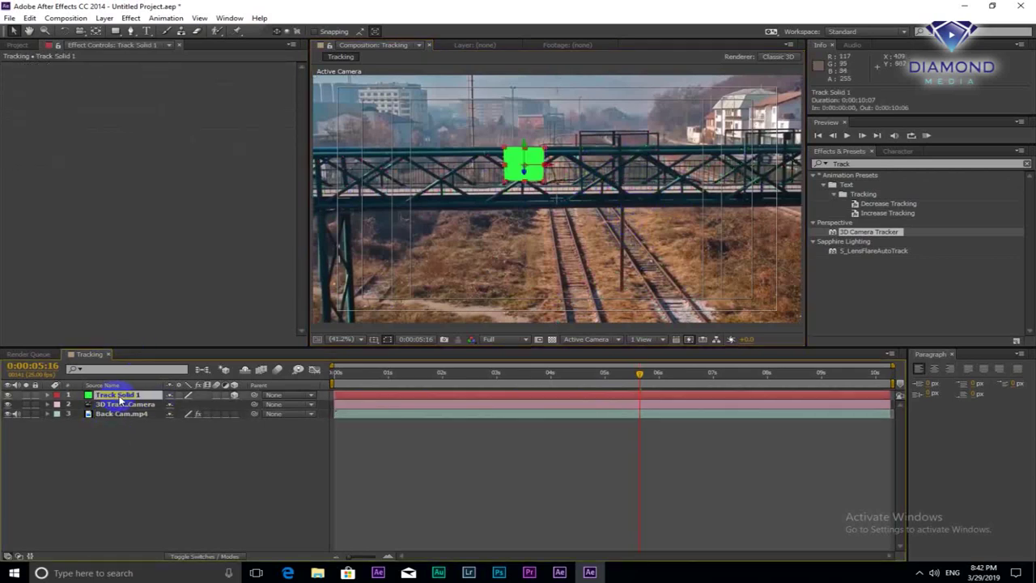
Pre-compose the Track Solid 1 layer, keeping the default name Track Solid 1 Comp 1.
{"action": "right_click", "coordinate": [119, 399]}
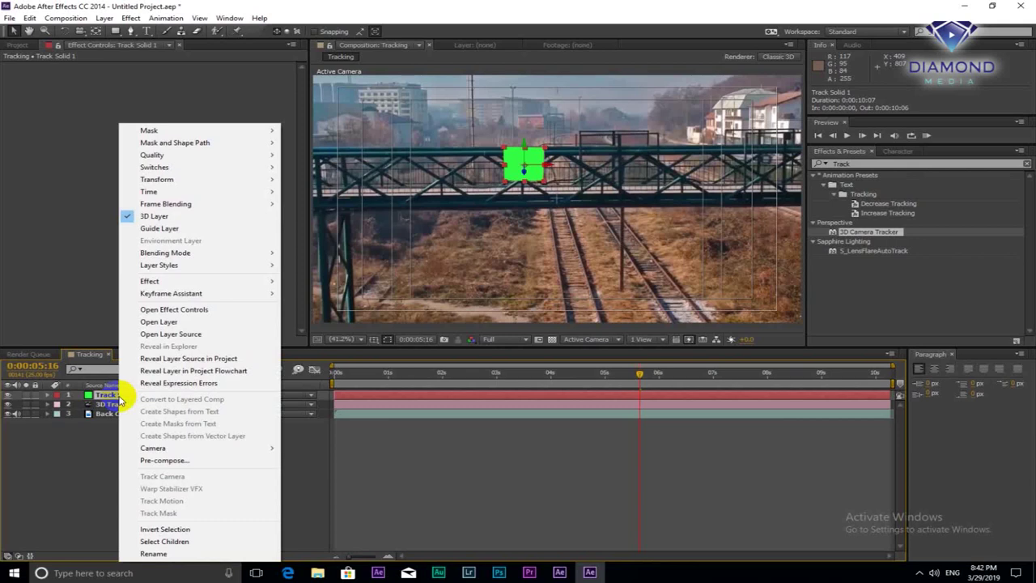
{"action": "right_click", "coordinate": [107, 400]}
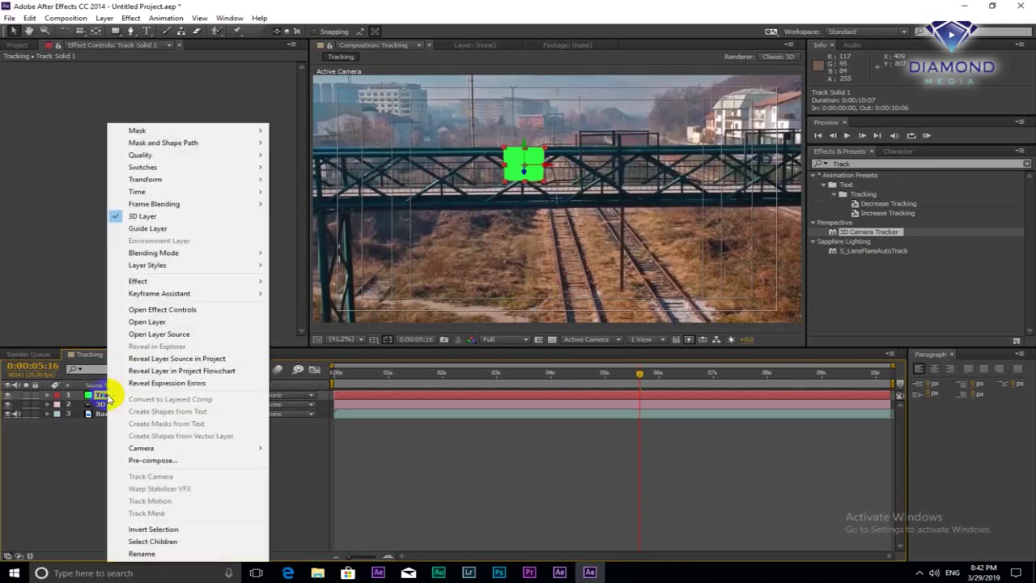
{"action": "left_click", "coordinate": [166, 463]}
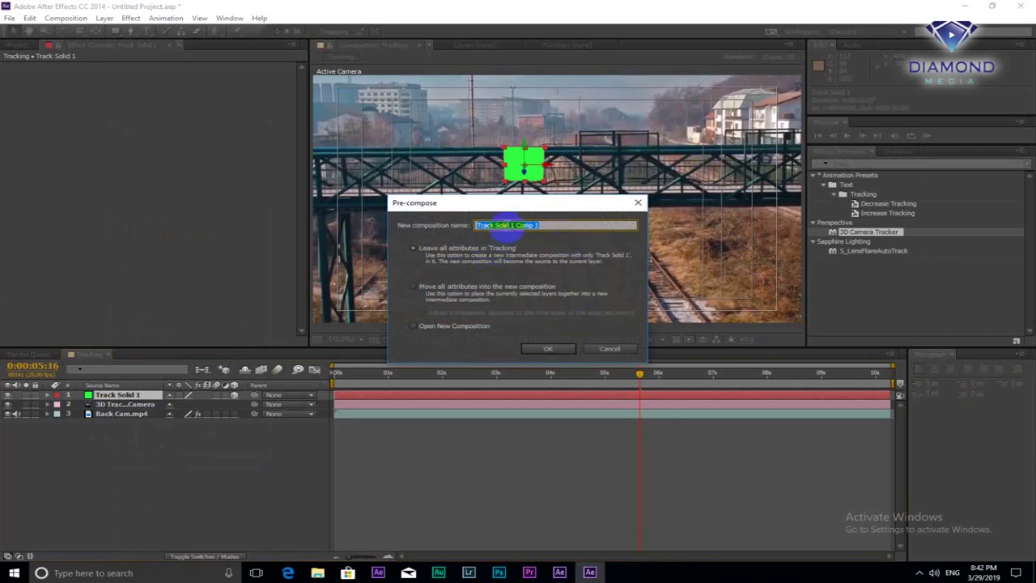
{"action": "left_click", "coordinate": [546, 350]}
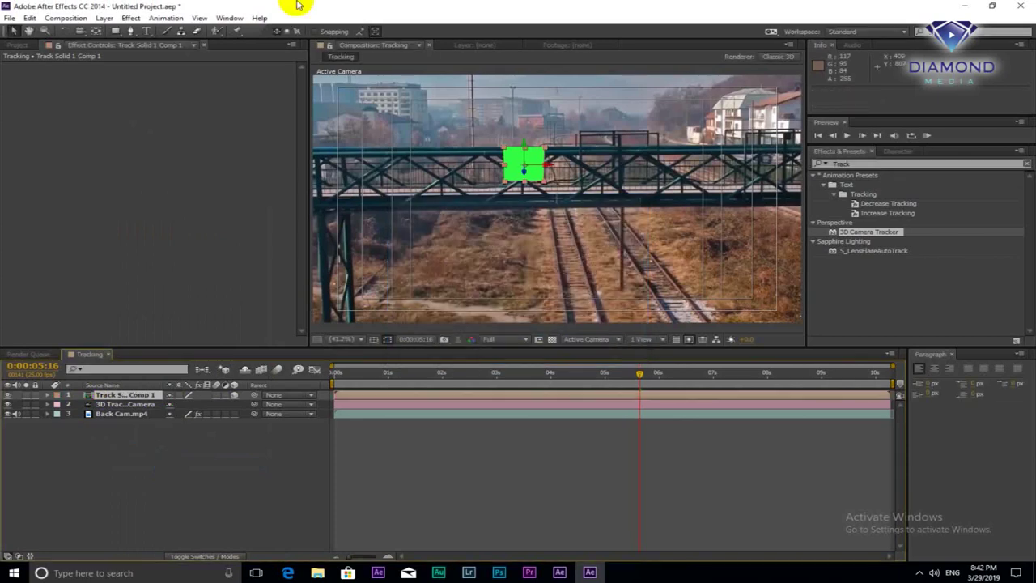
Open Track Solid 1 Comp 1, select Track Solid 1 inside, and return to 0:00:00:07.
{"action": "left_click", "coordinate": [110, 394]}
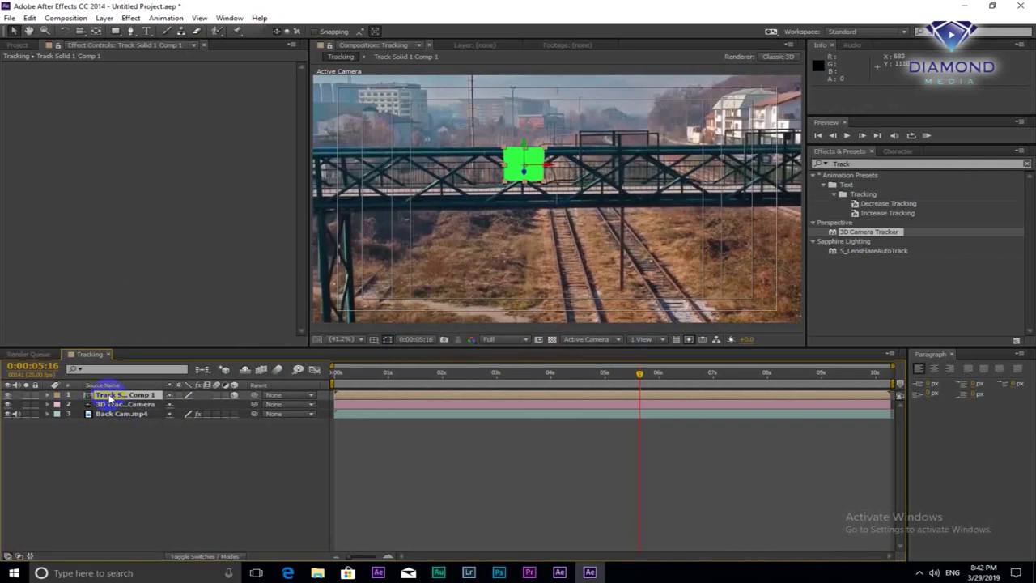
{"action": "double_click", "coordinate": [110, 394]}
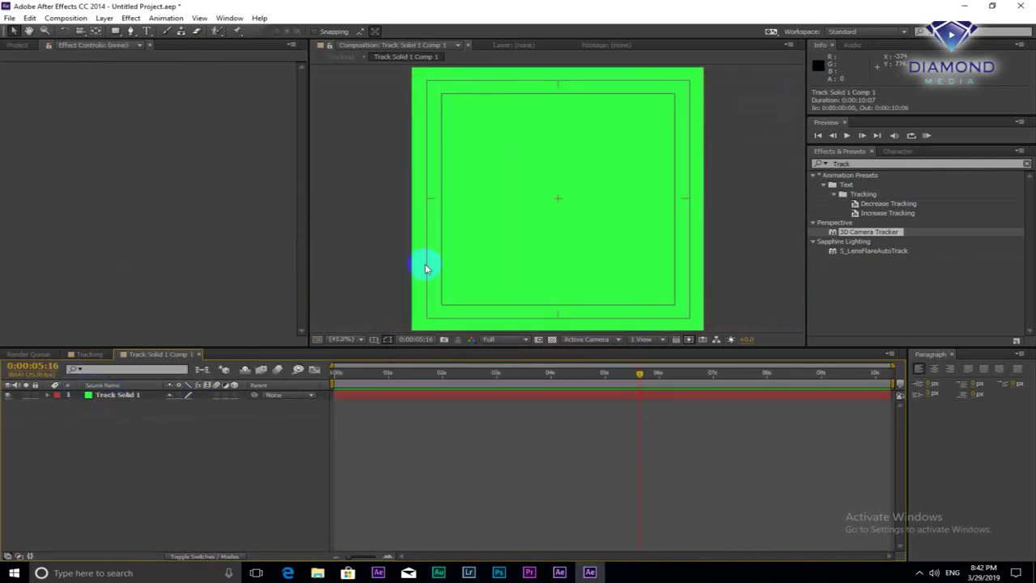
{"action": "left_click", "coordinate": [484, 395]}
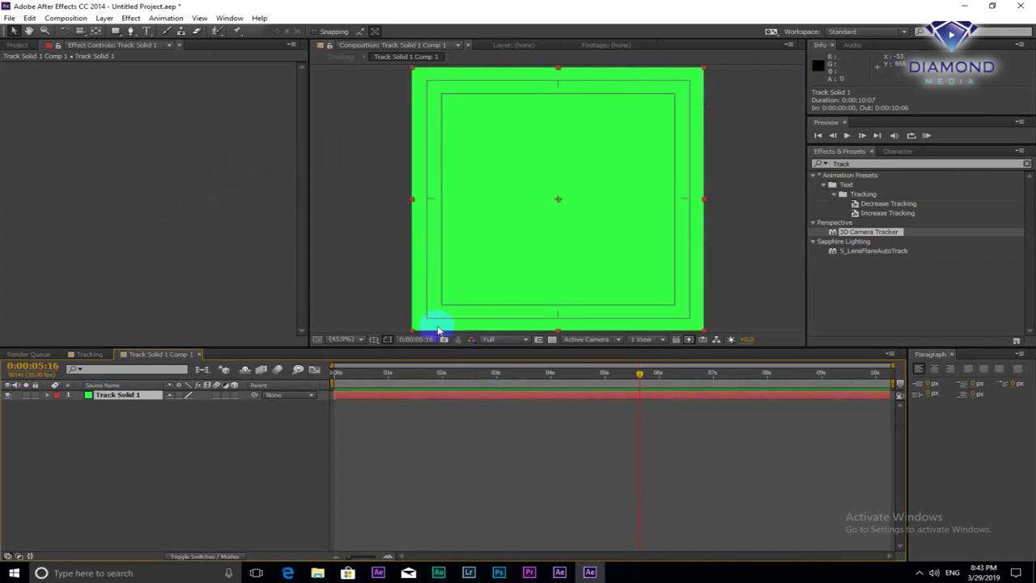
{"action": "left_click", "coordinate": [350, 375]}
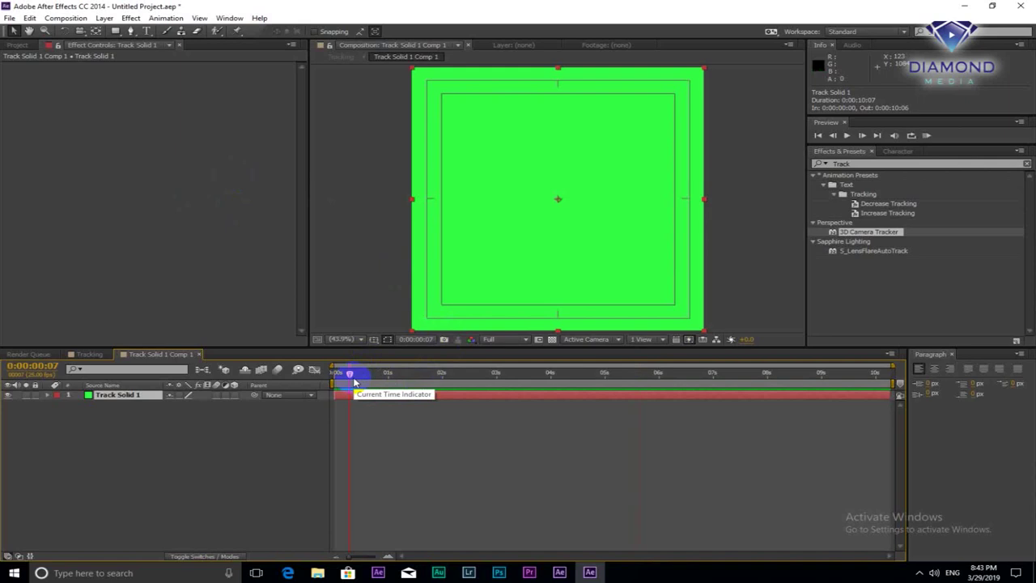
{"action": "left_click", "coordinate": [17, 44]}
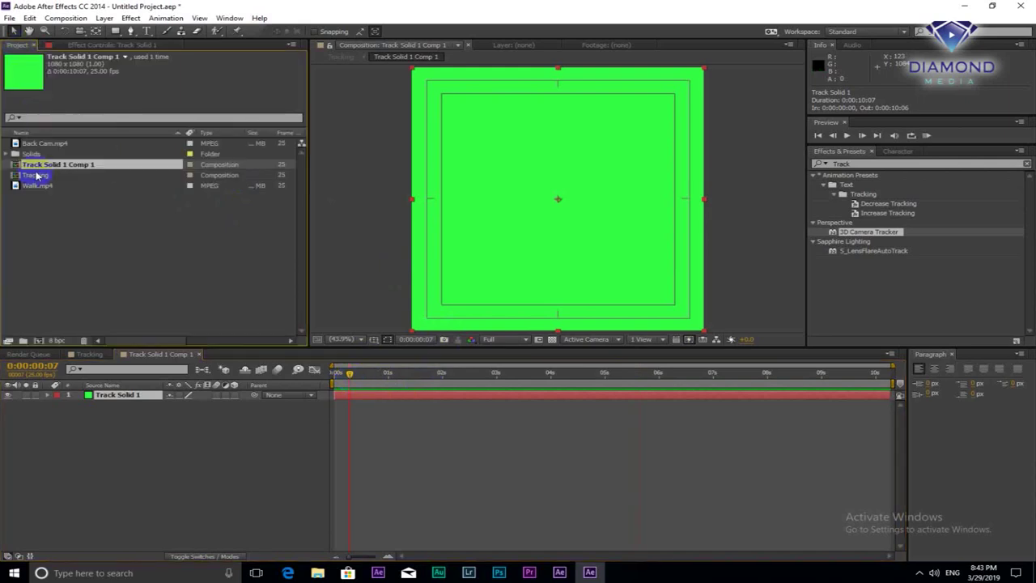
Add Walk.mp4 as a layer above Track Solid 1 and scrub ahead to about seven seconds.
{"action": "left_click", "coordinate": [35, 185]}
{"action": "left_click_drag", "start_coordinate": [34, 185], "coordinate": [104, 342]}
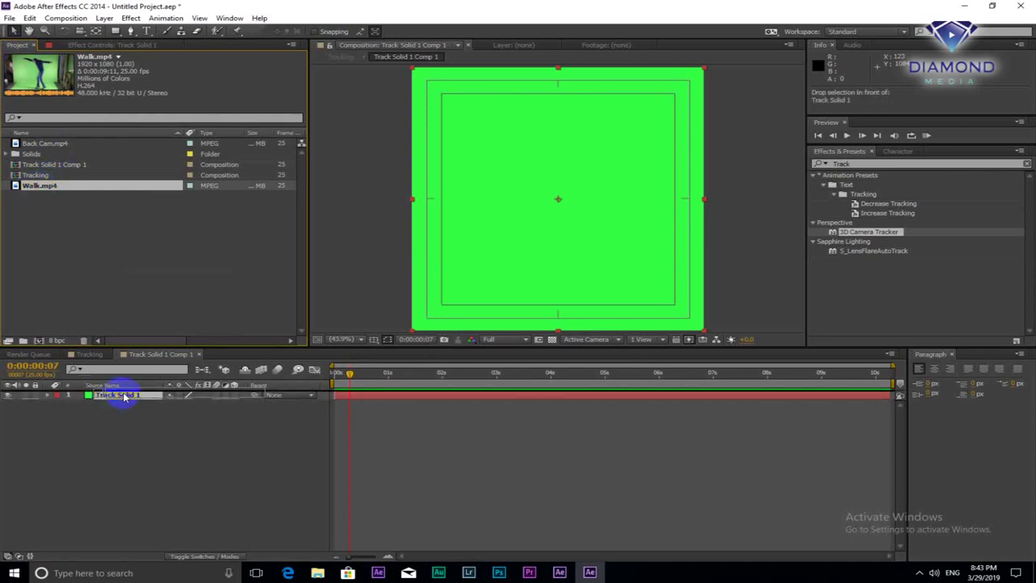
{"action": "left_click_drag", "start_coordinate": [103, 342], "coordinate": [113, 396]}
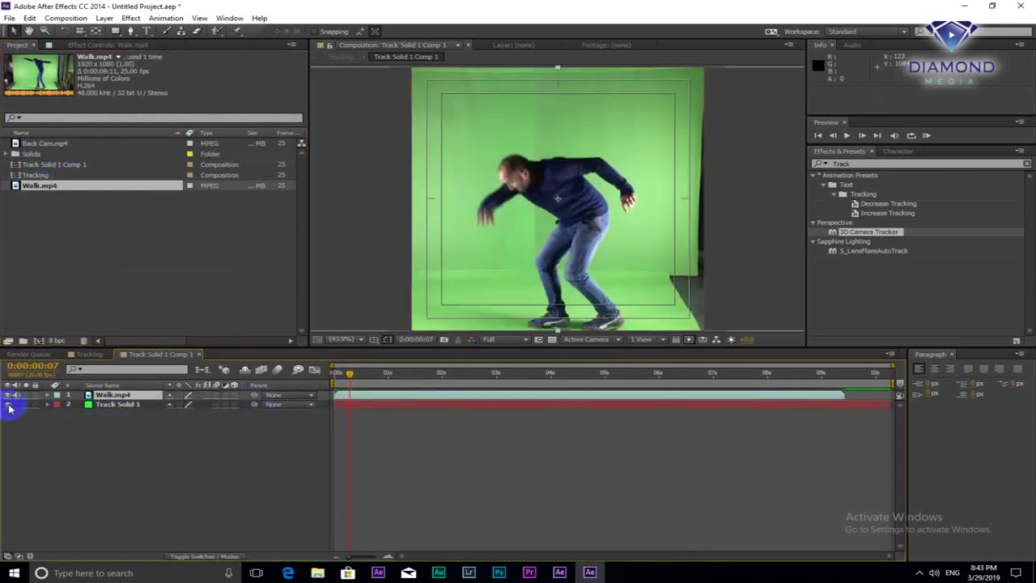
{"action": "left_click_drag", "start_coordinate": [387, 375], "coordinate": [520, 375]}
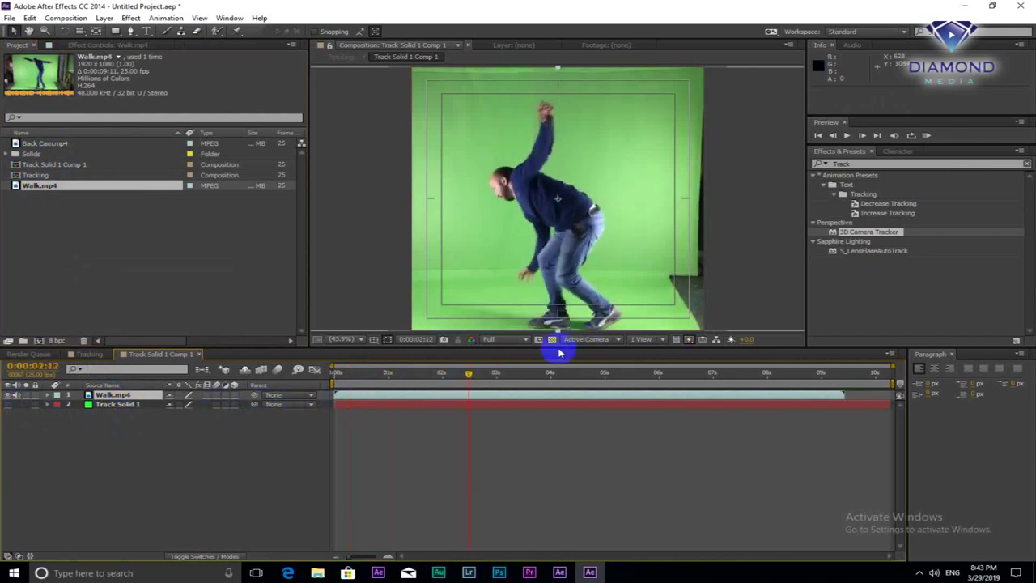
{"action": "left_click_drag", "start_coordinate": [595, 374], "coordinate": [729, 374]}
{"action": "scroll", "coordinate": [637, 227], "scroll_direction": "down", "scroll_amount": 2}
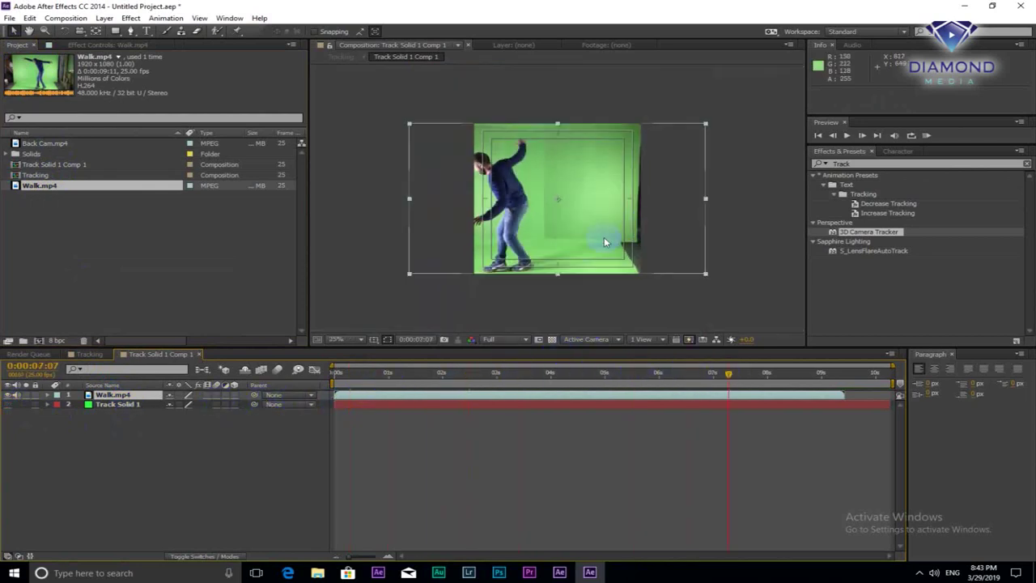
{"action": "left_click_drag", "start_coordinate": [710, 375], "coordinate": [752, 378]}
Shift the walker slightly left and up, review the walk through eight seconds, and stop at 3 seconds.
{"action": "left_click_drag", "start_coordinate": [532, 212], "coordinate": [556, 211]}
{"action": "mouse_move", "coordinate": [481, 374]}
{"action": "left_mouse_down"}
{"action": "mouse_move", "coordinate": [482, 363]}
{"action": "mouse_move", "coordinate": [650, 364]}
{"action": "left_mouse_up"}
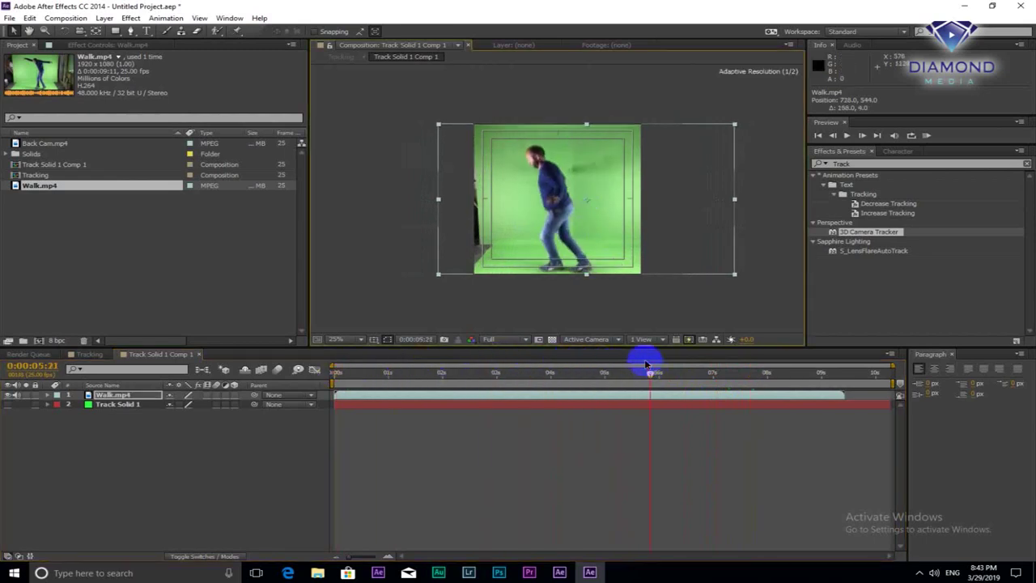
{"action": "left_click_drag", "start_coordinate": [606, 242], "coordinate": [605, 240]}
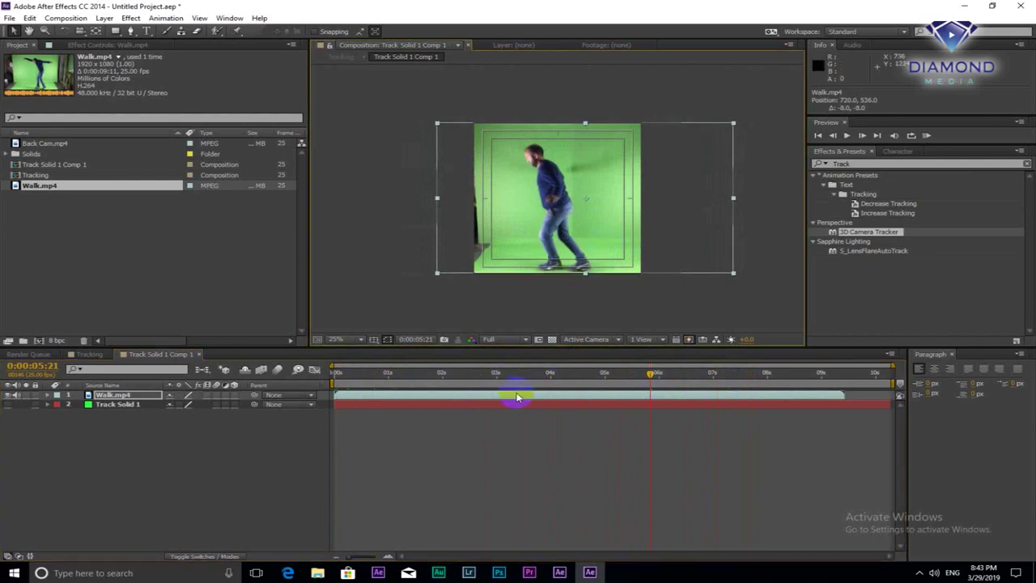
{"action": "left_click_drag", "start_coordinate": [446, 377], "coordinate": [336, 375]}
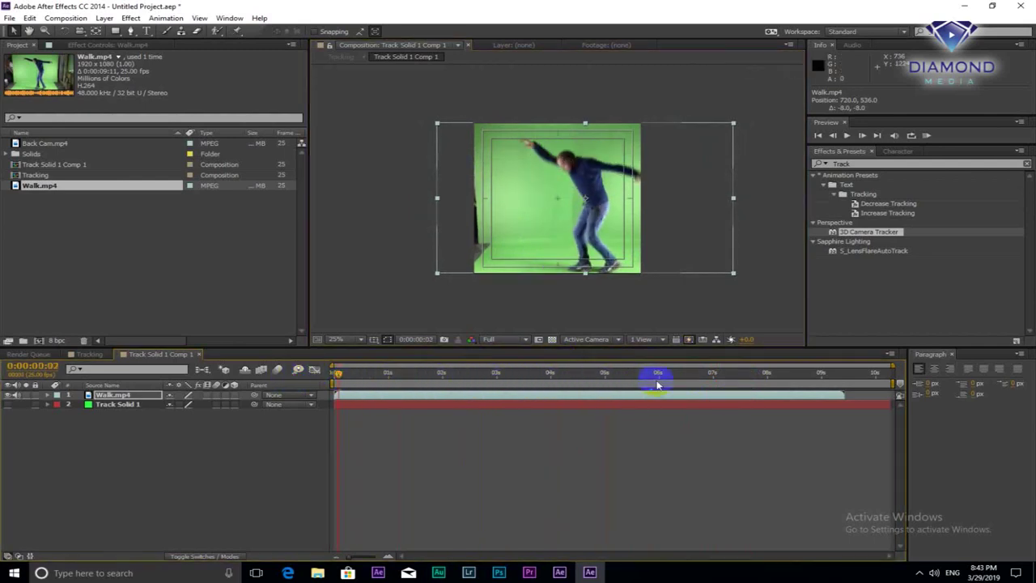
{"action": "left_click_drag", "start_coordinate": [672, 384], "coordinate": [387, 371]}
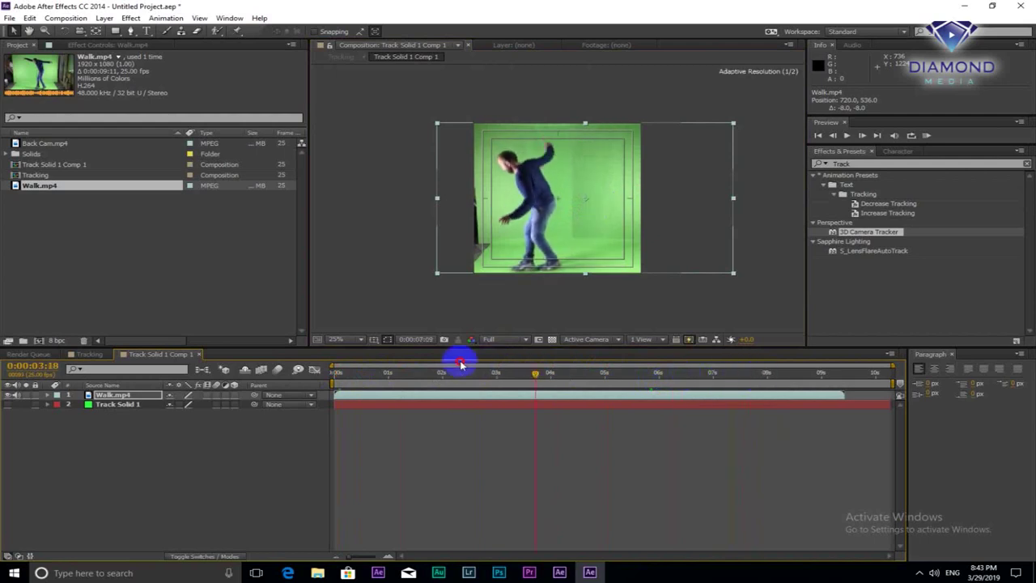
{"action": "left_click_drag", "start_coordinate": [371, 356], "coordinate": [312, 347]}
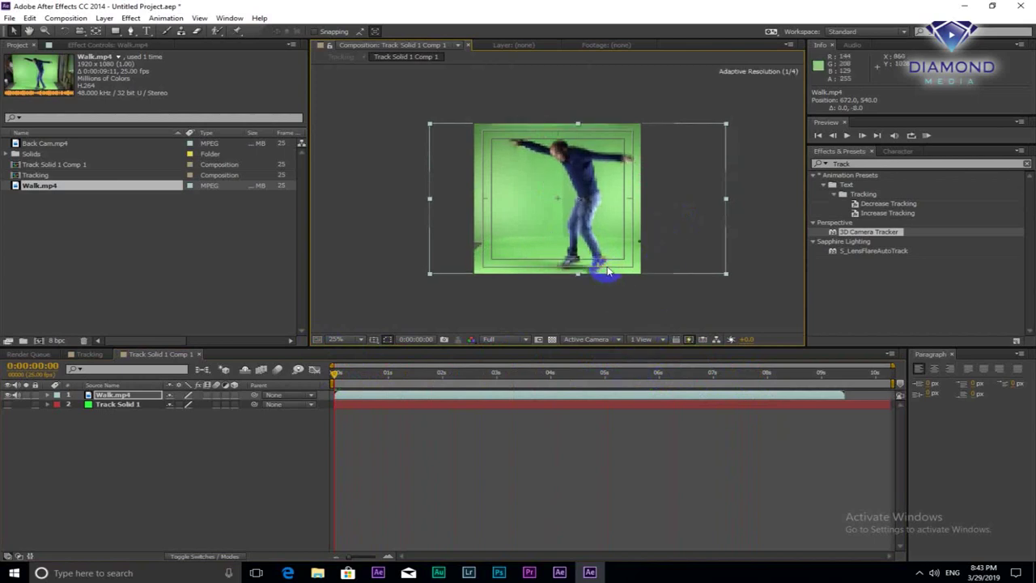
{"action": "mouse_move", "coordinate": [605, 375]}
{"action": "left_mouse_down"}
{"action": "mouse_move", "coordinate": [790, 374]}
{"action": "mouse_move", "coordinate": [405, 388]}
{"action": "mouse_move", "coordinate": [340, 375]}
{"action": "mouse_move", "coordinate": [527, 375]}
{"action": "left_mouse_up"}
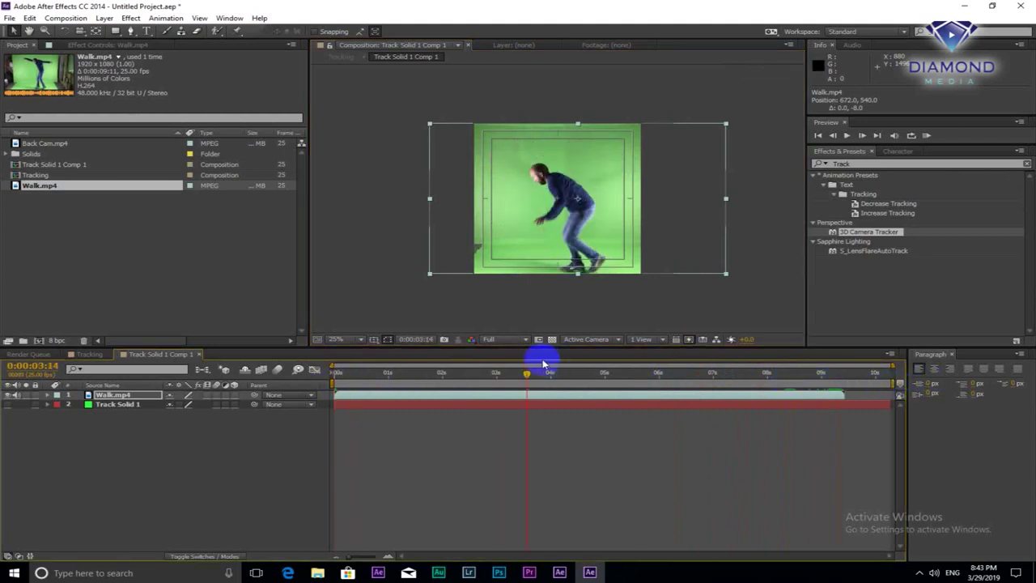
{"action": "mouse_move", "coordinate": [519, 374]}
{"action": "left_mouse_down"}
{"action": "mouse_move", "coordinate": [327, 389]}
{"action": "mouse_move", "coordinate": [460, 370]}
{"action": "mouse_move", "coordinate": [794, 391]}
{"action": "mouse_move", "coordinate": [723, 401]}
{"action": "left_mouse_up"}
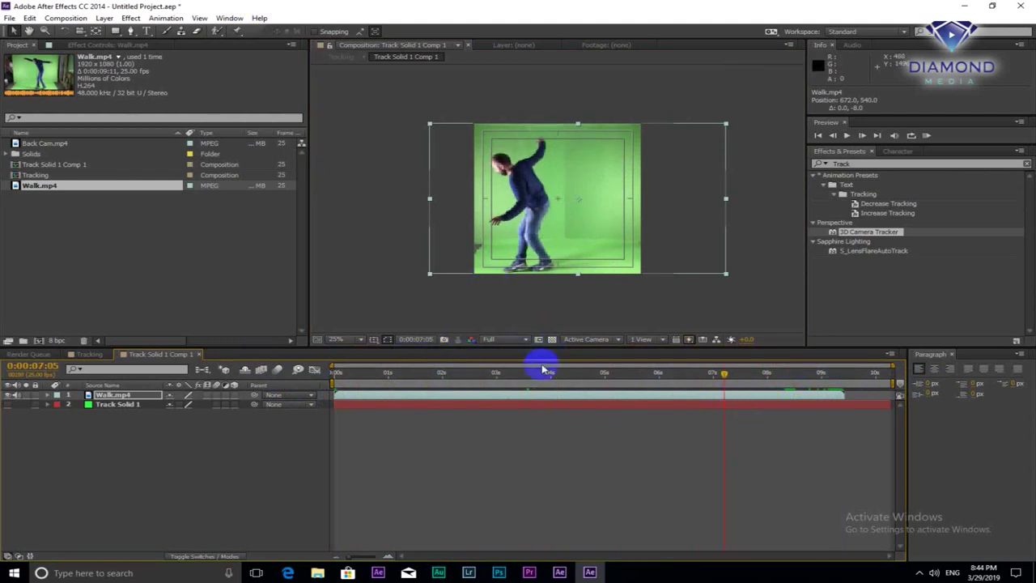
{"action": "left_click", "coordinate": [496, 375]}
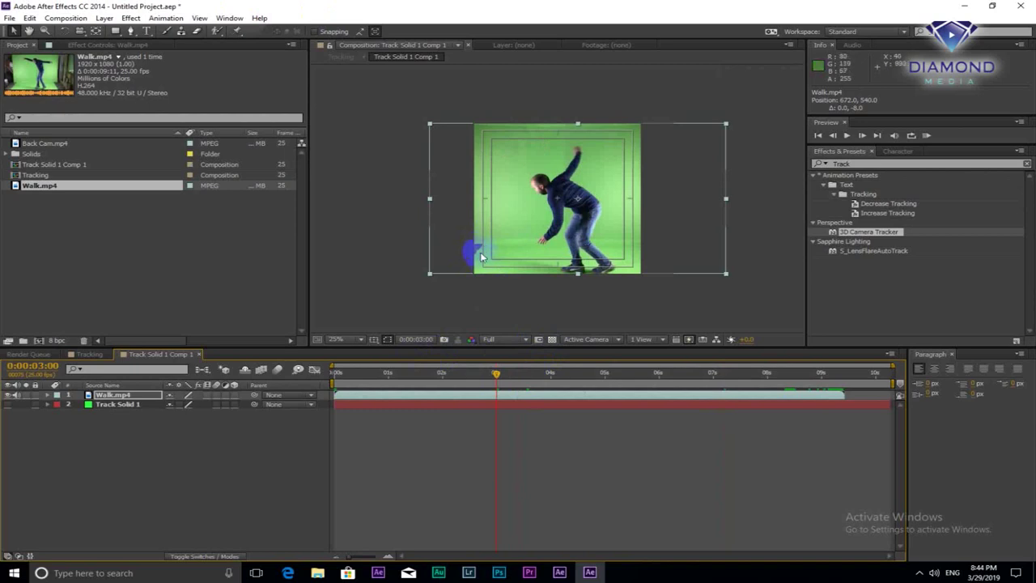
{"action": "left_click", "coordinate": [132, 31]}
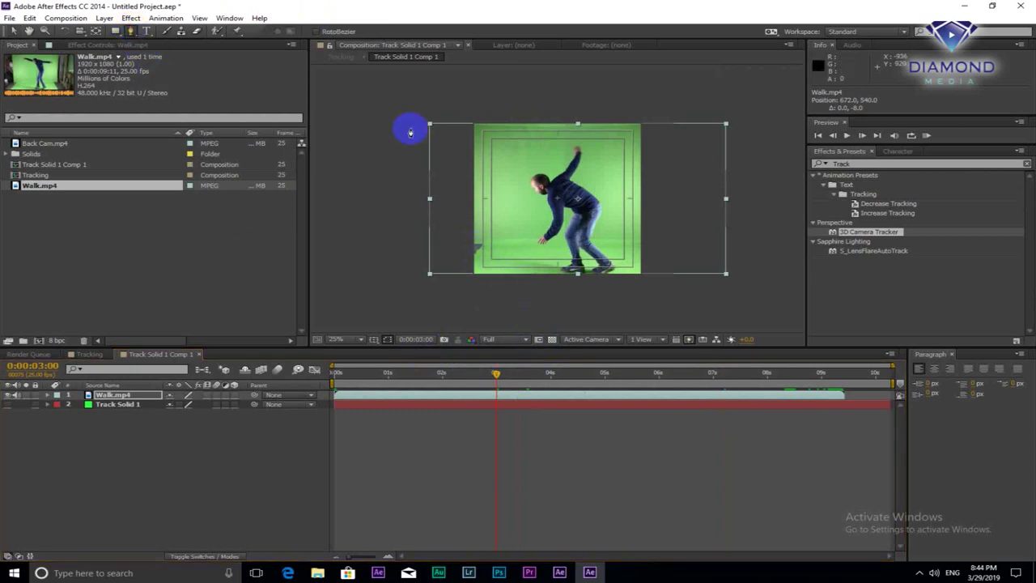
Draw a closed RotoBezier Mask 1 around the skateboarding walker, cutting off the dark left edge.
{"action": "left_click", "coordinate": [486, 114]}
{"action": "left_click_drag", "start_coordinate": [471, 158], "coordinate": [472, 186]}
{"action": "left_click", "coordinate": [481, 229]}
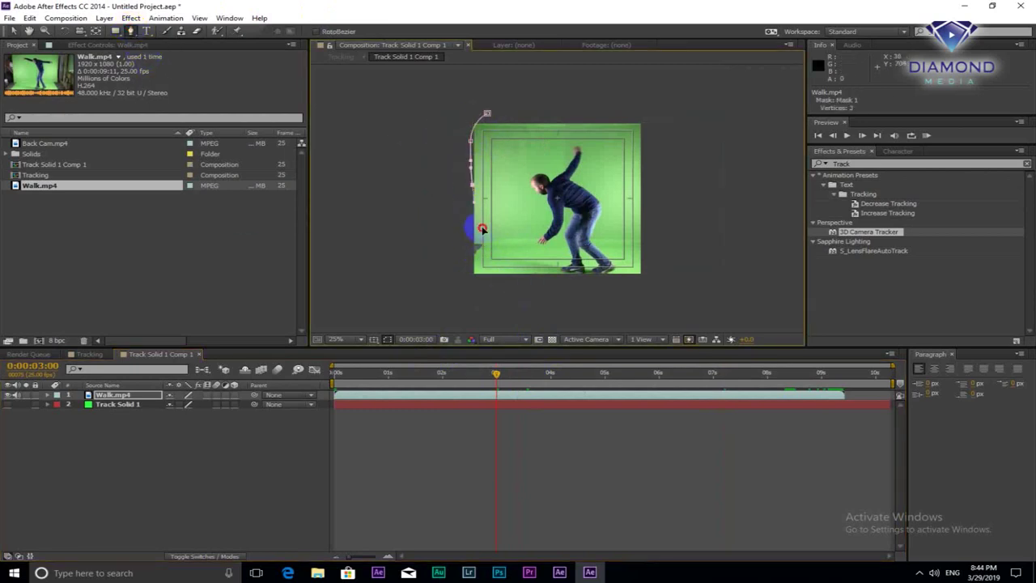
{"action": "left_click", "coordinate": [469, 279]}
{"action": "left_click", "coordinate": [549, 297]}
{"action": "left_click", "coordinate": [658, 290]}
{"action": "left_click", "coordinate": [686, 194]}
{"action": "left_click", "coordinate": [675, 132]}
{"action": "left_click", "coordinate": [620, 104]}
{"action": "left_click", "coordinate": [541, 105]}
{"action": "left_click", "coordinate": [487, 114]}
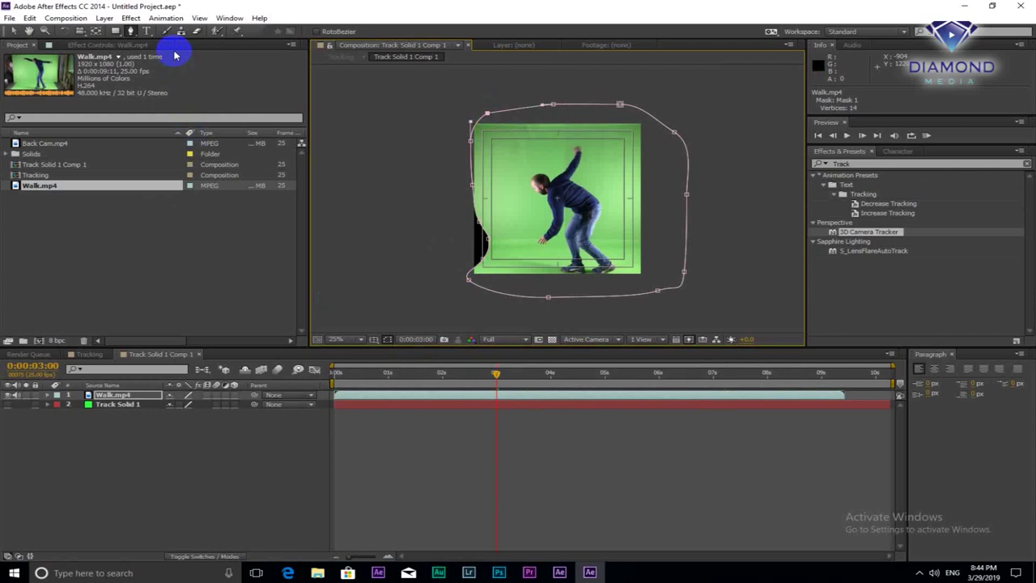
{"action": "left_click", "coordinate": [130, 18]}
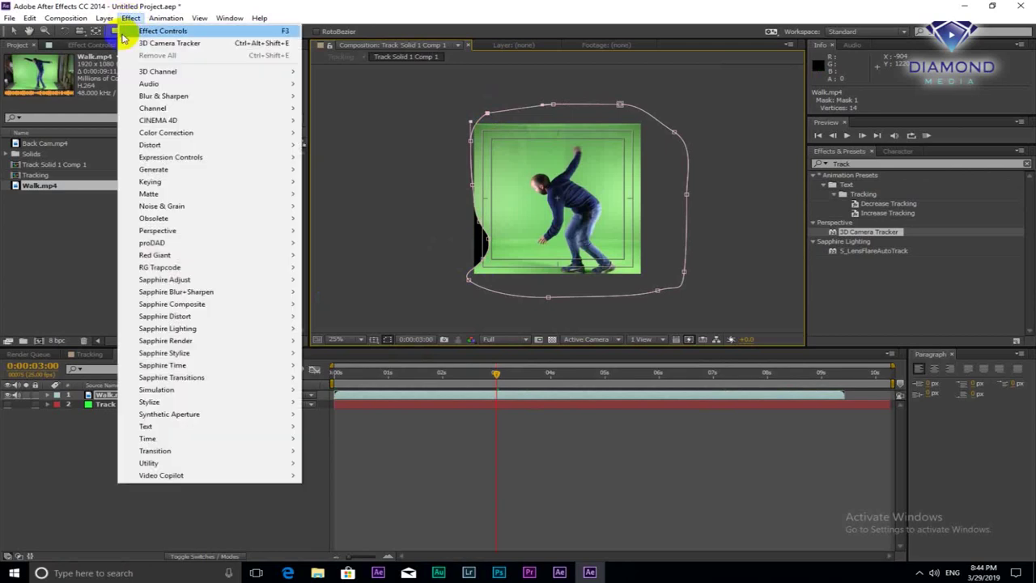
Apply Keylight (1.2) to Walk.mp4 and sample the green backdrop as the Screen Colour.
{"action": "mouse_move", "coordinate": [183, 181]}
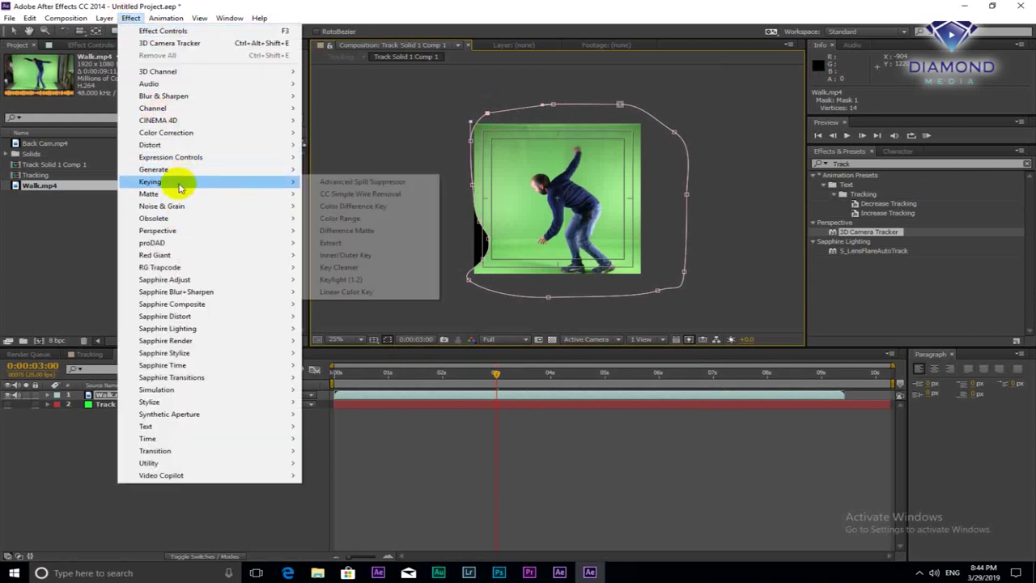
{"action": "left_click", "coordinate": [344, 279]}
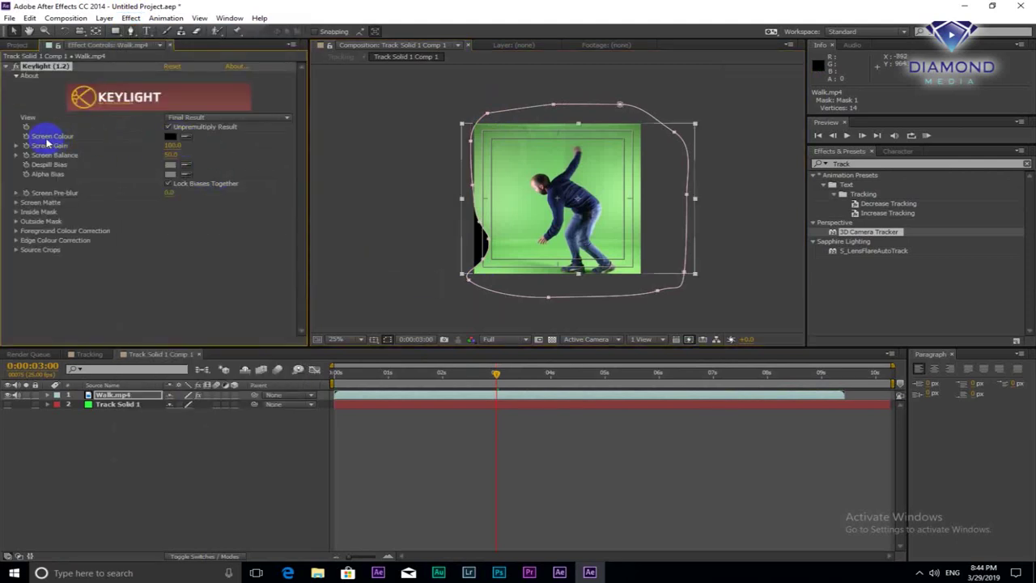
{"action": "left_click", "coordinate": [187, 137]}
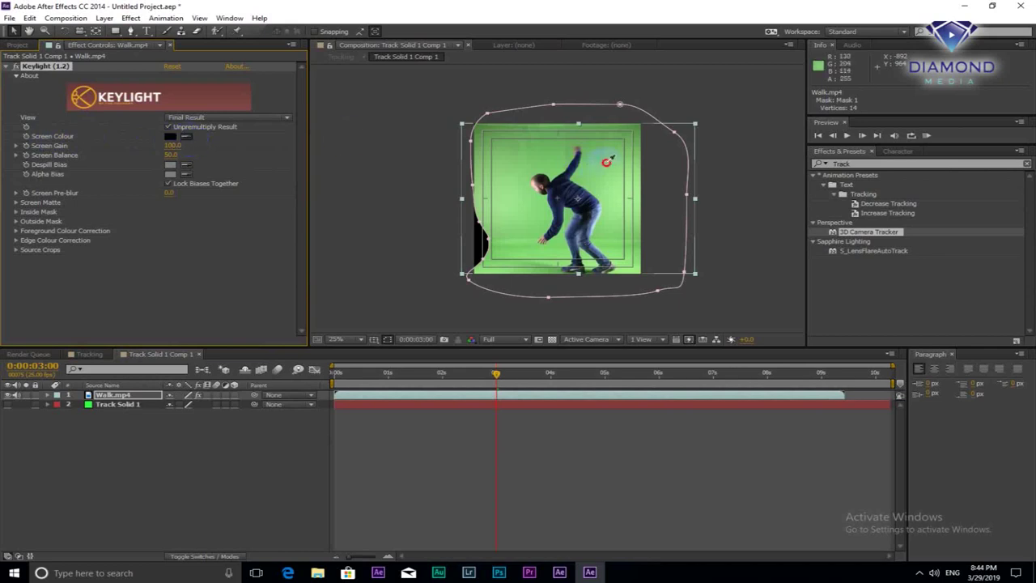
{"action": "left_click", "coordinate": [608, 162]}
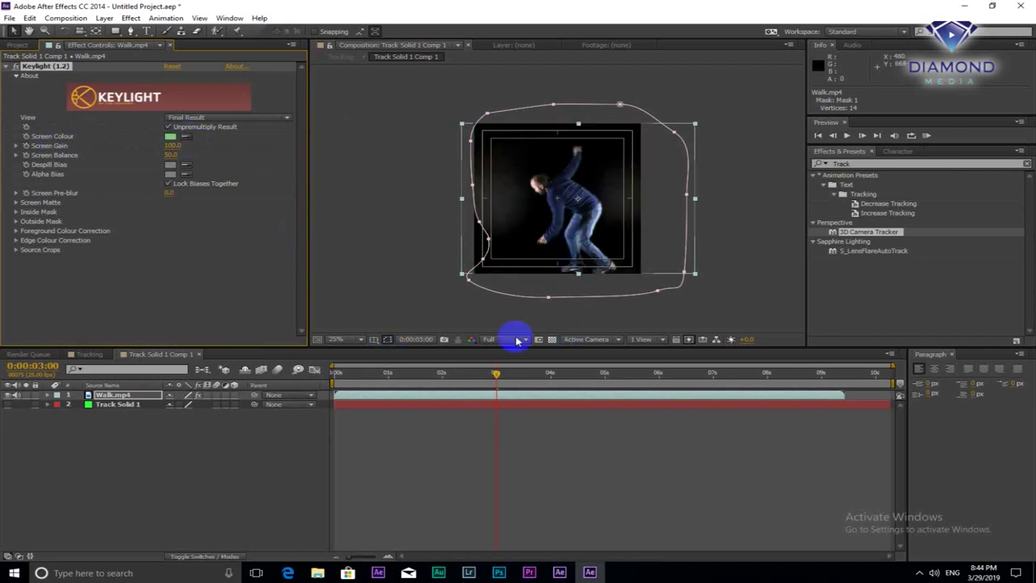
{"action": "left_click_drag", "start_coordinate": [497, 373], "coordinate": [634, 374]}
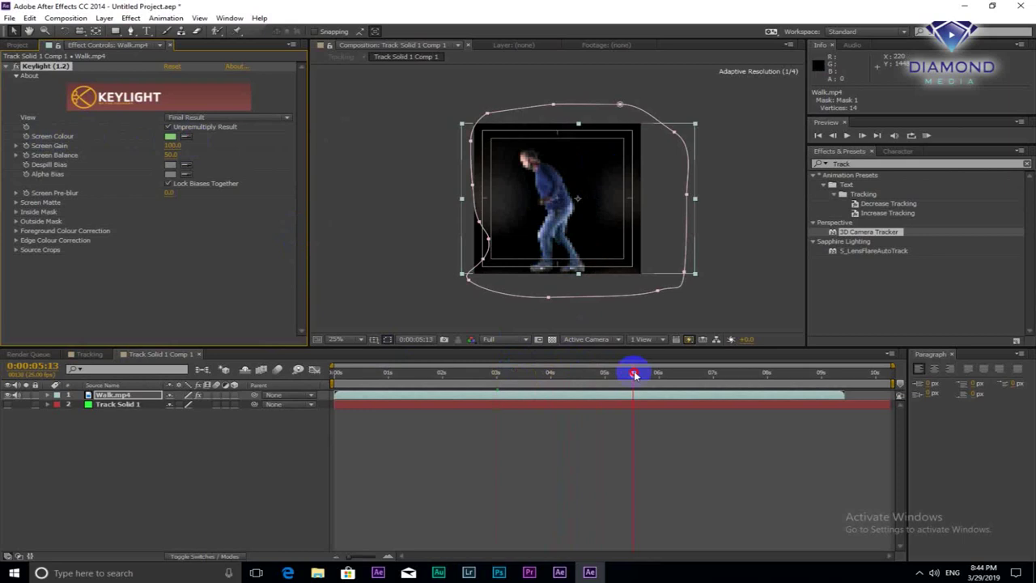
{"action": "left_click", "coordinate": [621, 240]}
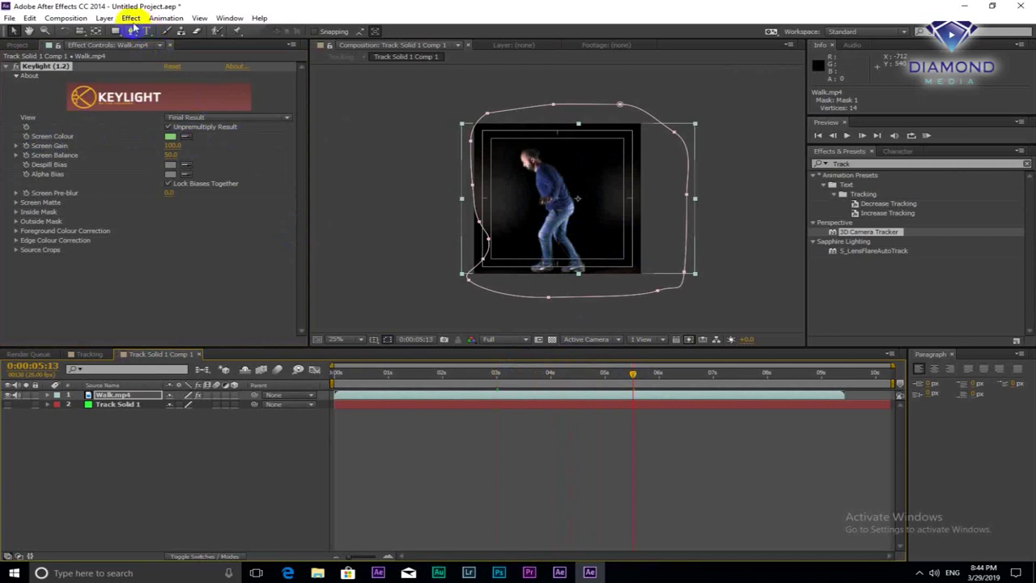
{"action": "left_click", "coordinate": [131, 19]}
Add Matte Choker (Geometric Softness 2 at 2.00), check the matte, then return to the Tracking comp.
{"action": "mouse_move", "coordinate": [171, 194]}
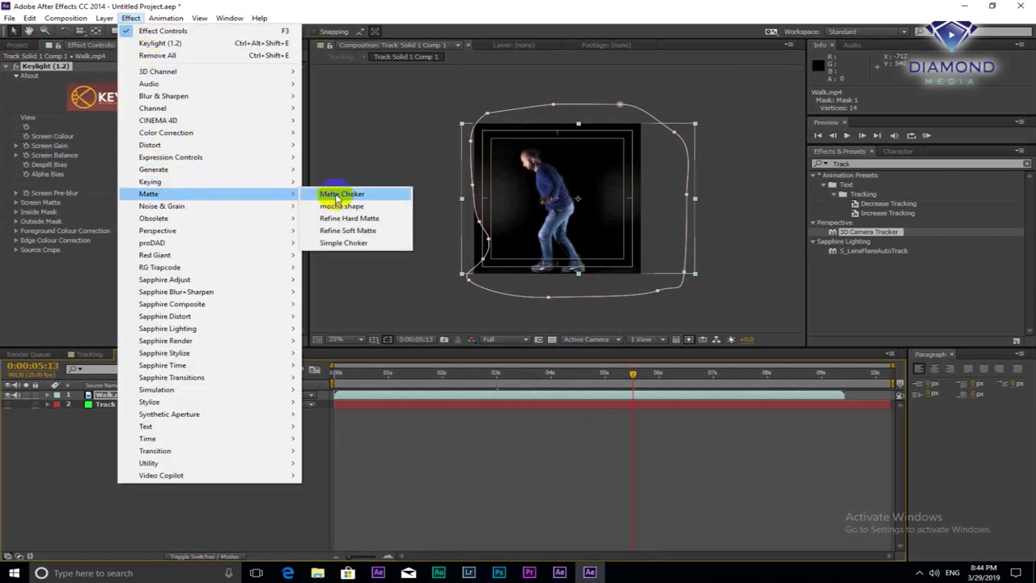
{"action": "left_click", "coordinate": [337, 198]}
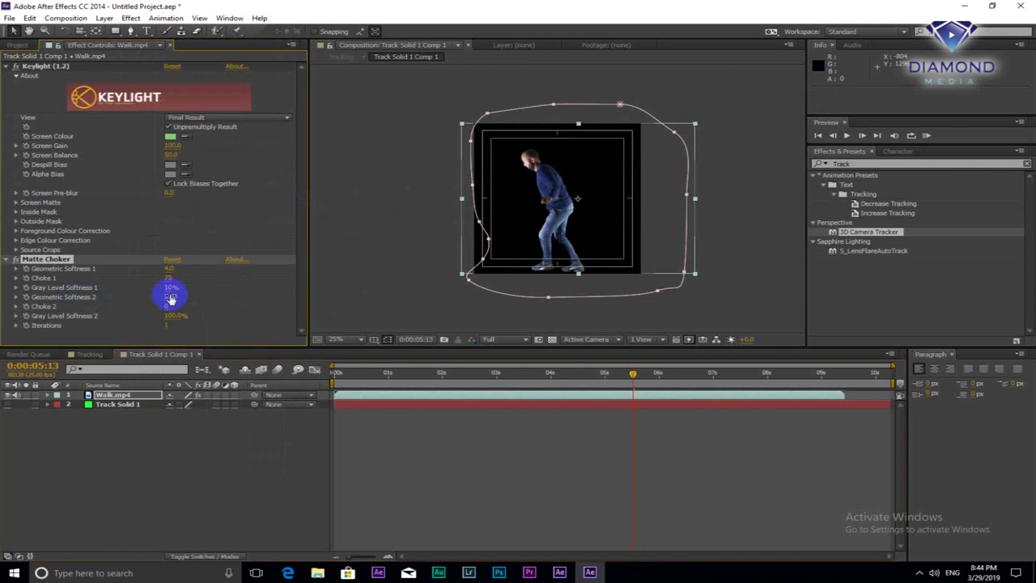
{"action": "left_click", "coordinate": [437, 375]}
{"action": "left_click_drag", "start_coordinate": [567, 376], "coordinate": [644, 375]}
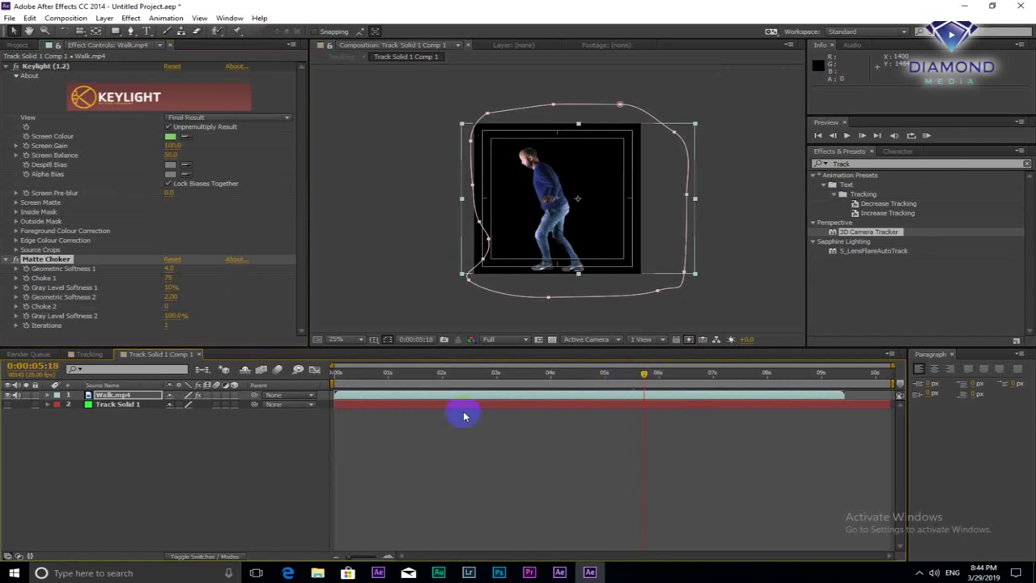
{"action": "left_click", "coordinate": [90, 355]}
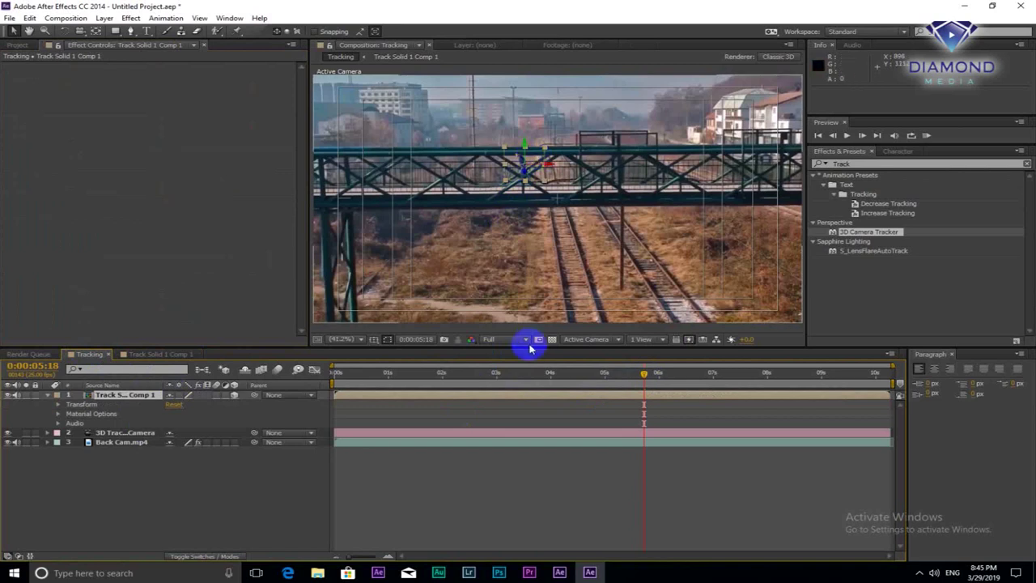
Scale the walker layer to 185%, keyframe Scale, and raise its Anchor Point to 540,1141,0.
{"action": "left_click_drag", "start_coordinate": [445, 375], "coordinate": [333, 378]}
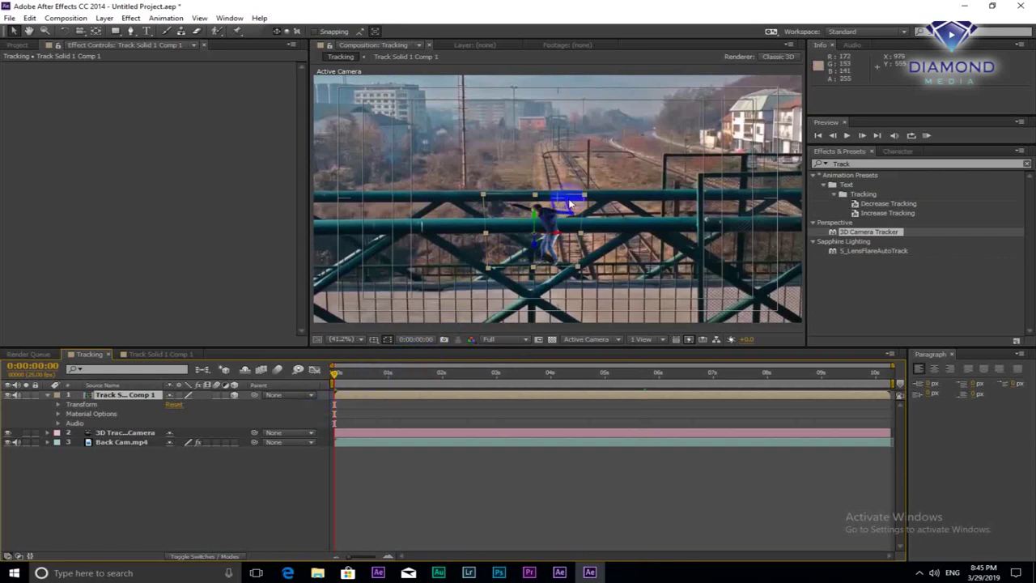
{"action": "left_click", "coordinate": [57, 406]}
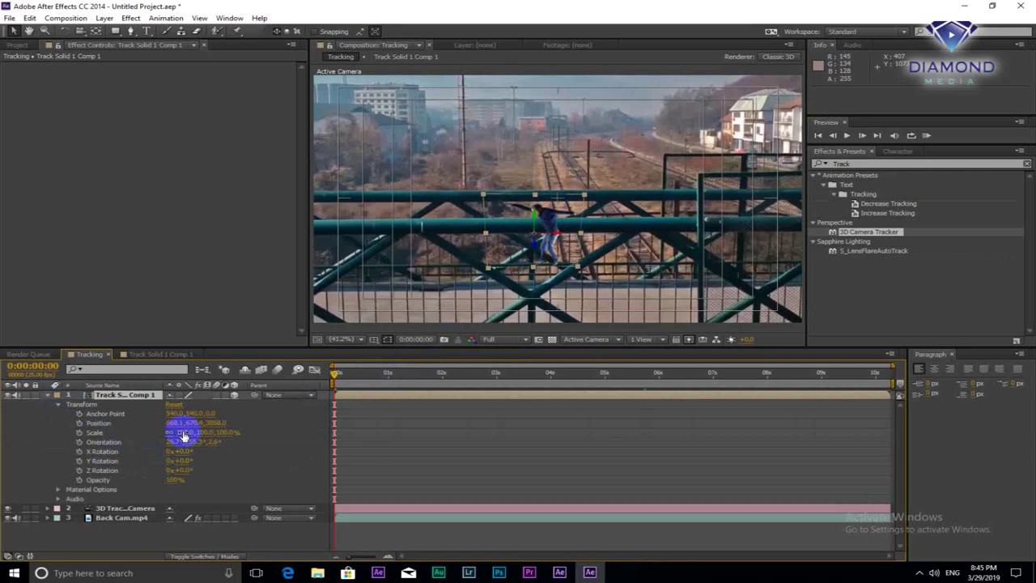
{"action": "left_click_drag", "start_coordinate": [183, 432], "coordinate": [232, 432]}
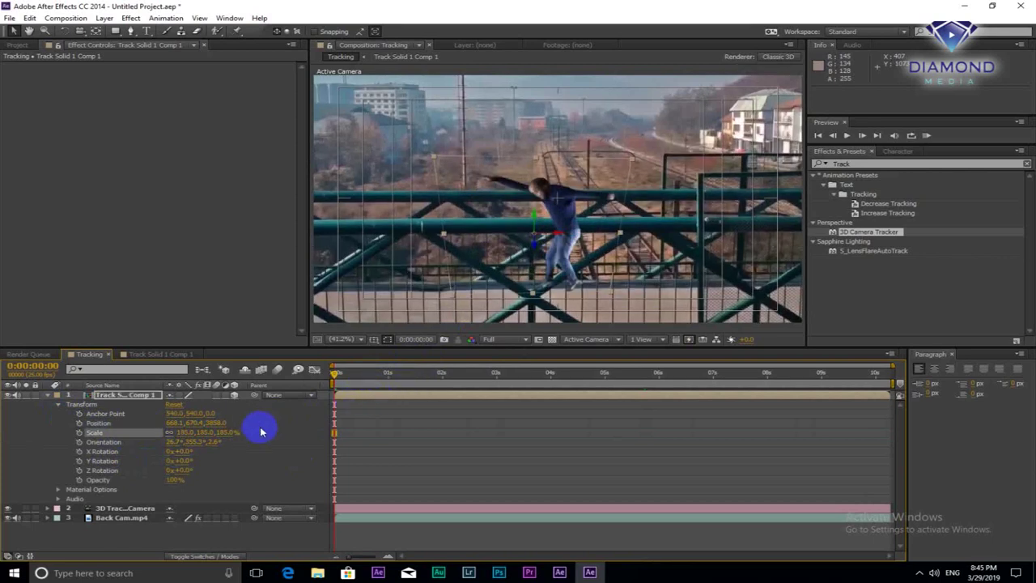
{"action": "left_click_drag", "start_coordinate": [187, 442], "coordinate": [223, 457]}
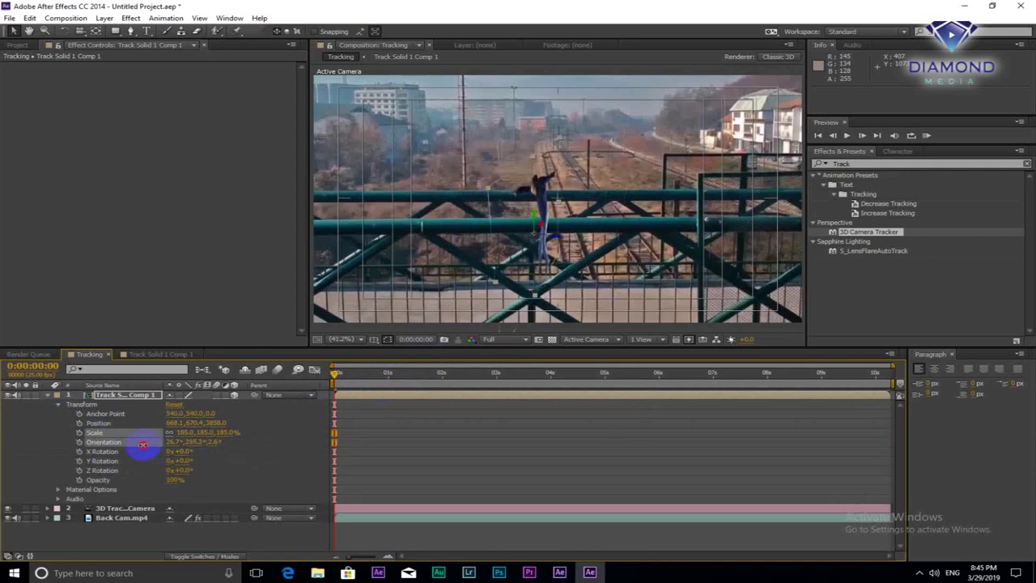
{"action": "key", "text": "ctrl+z"}
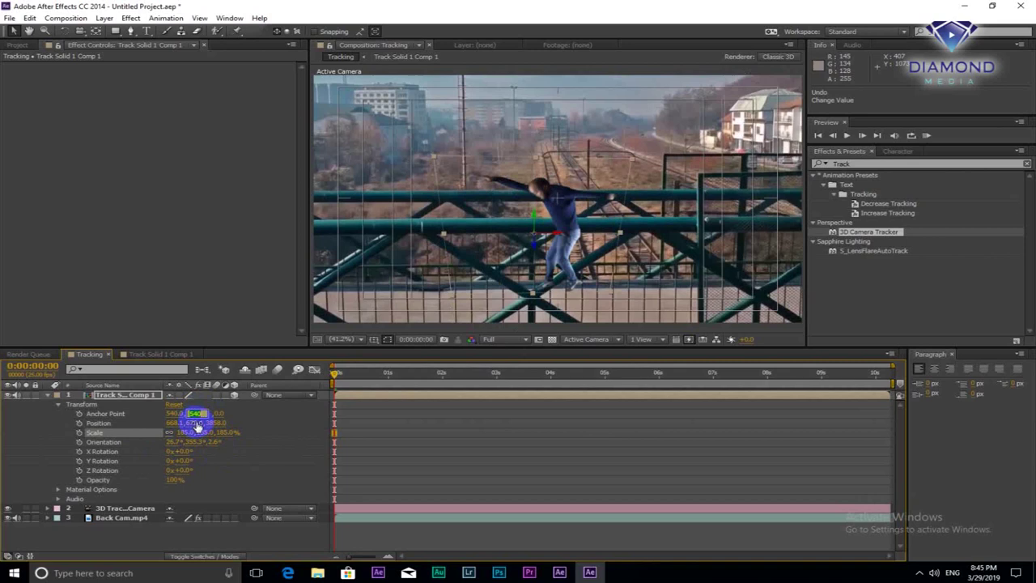
{"action": "left_click", "coordinate": [425, 373]}
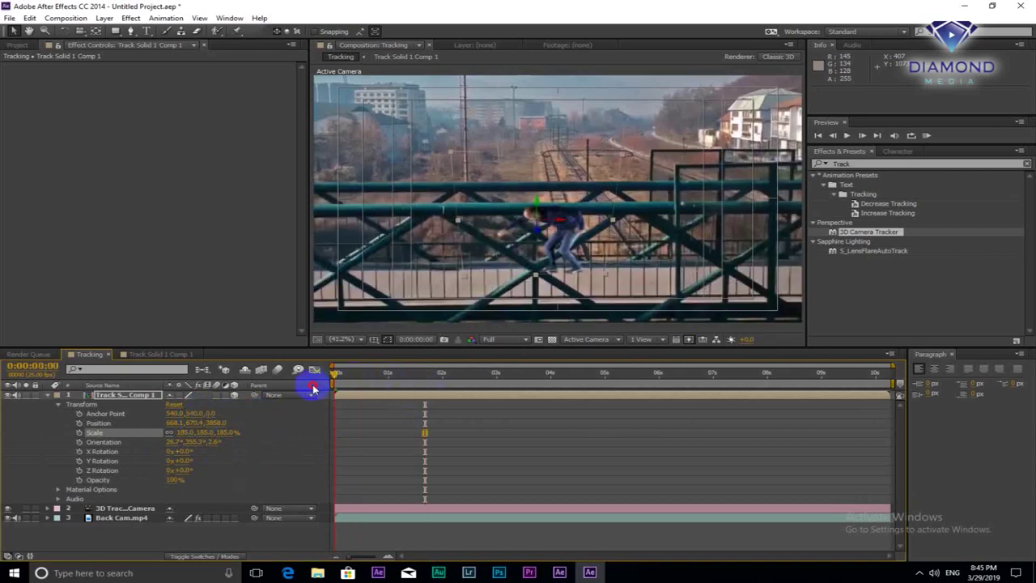
{"action": "mouse_move", "coordinate": [185, 414]}
{"action": "left_mouse_down"}
{"action": "mouse_move", "coordinate": [746, 264]}
{"action": "mouse_move", "coordinate": [714, 283]}
{"action": "left_mouse_up"}
At the first frame, reduce the walker's scale to 165%.
{"action": "left_click", "coordinate": [540, 451]}
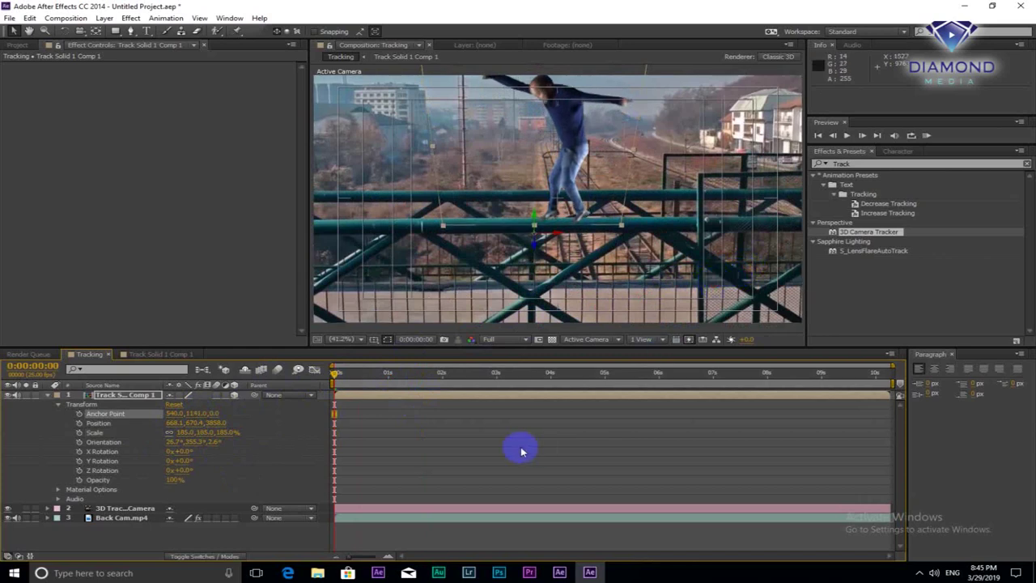
{"action": "left_click_drag", "start_coordinate": [359, 373], "coordinate": [307, 384]}
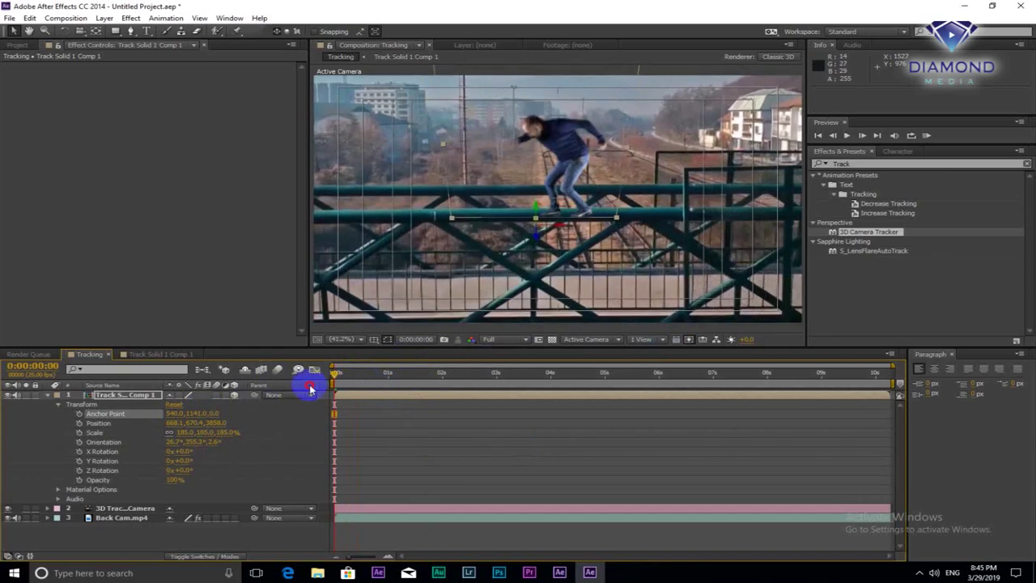
{"action": "left_click_drag", "start_coordinate": [188, 440], "coordinate": [175, 434]}
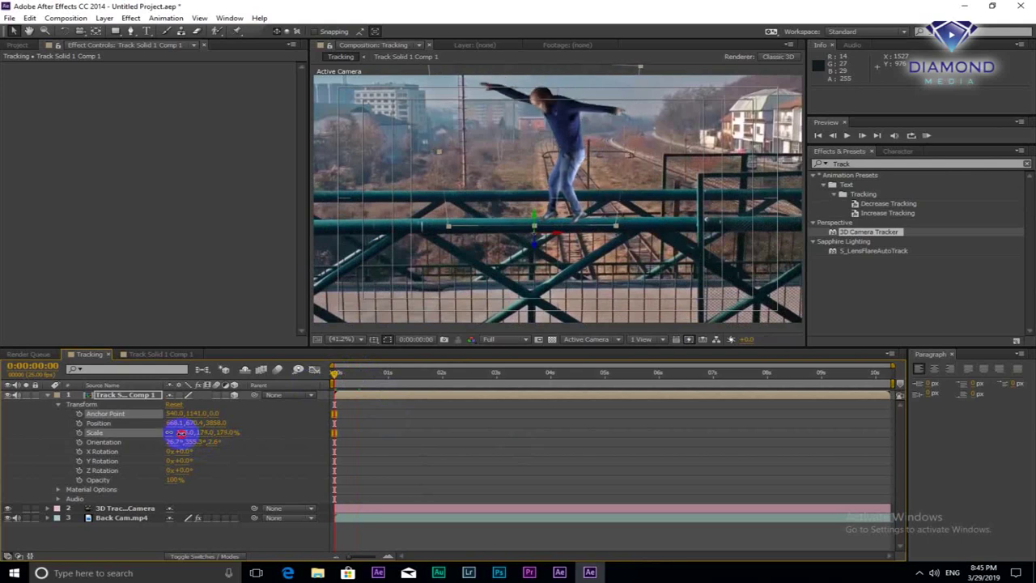
{"action": "left_click", "coordinate": [344, 395]}
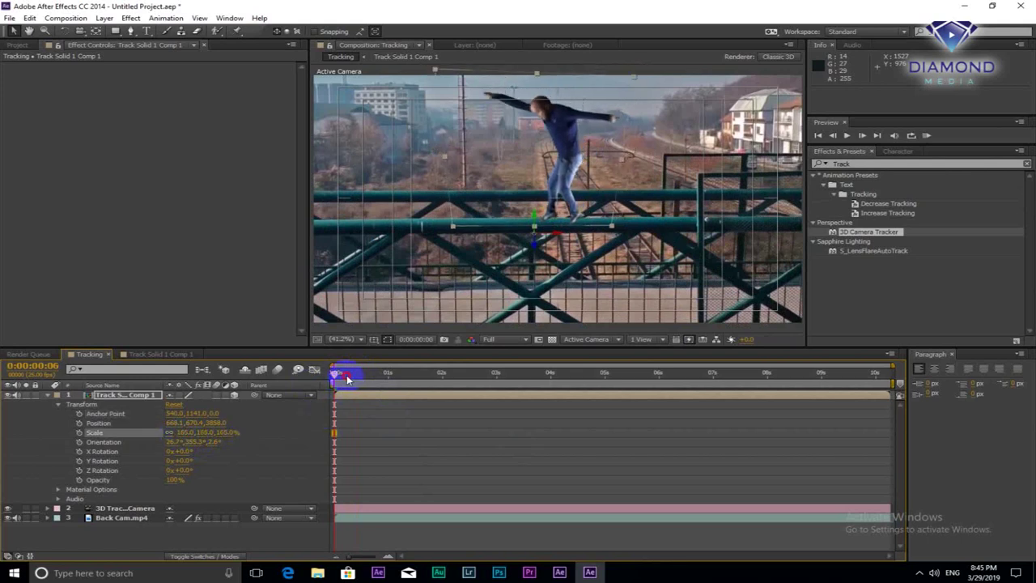
Keyframe the walker's Anchor Point at 1:07, then raise its Y to 1260 later in the clip.
{"action": "left_click_drag", "start_coordinate": [346, 379], "coordinate": [403, 374]}
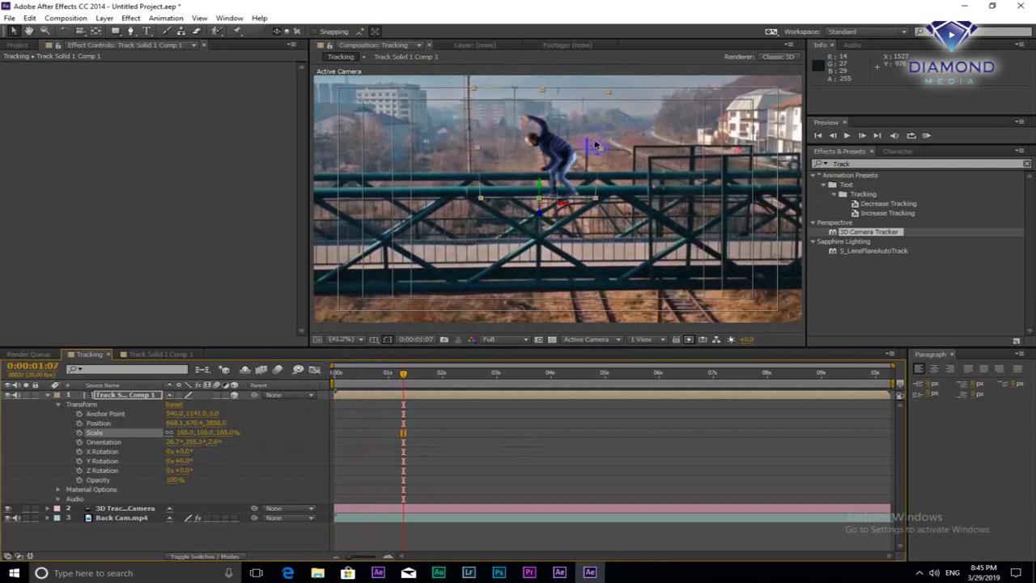
{"action": "left_click", "coordinate": [222, 425]}
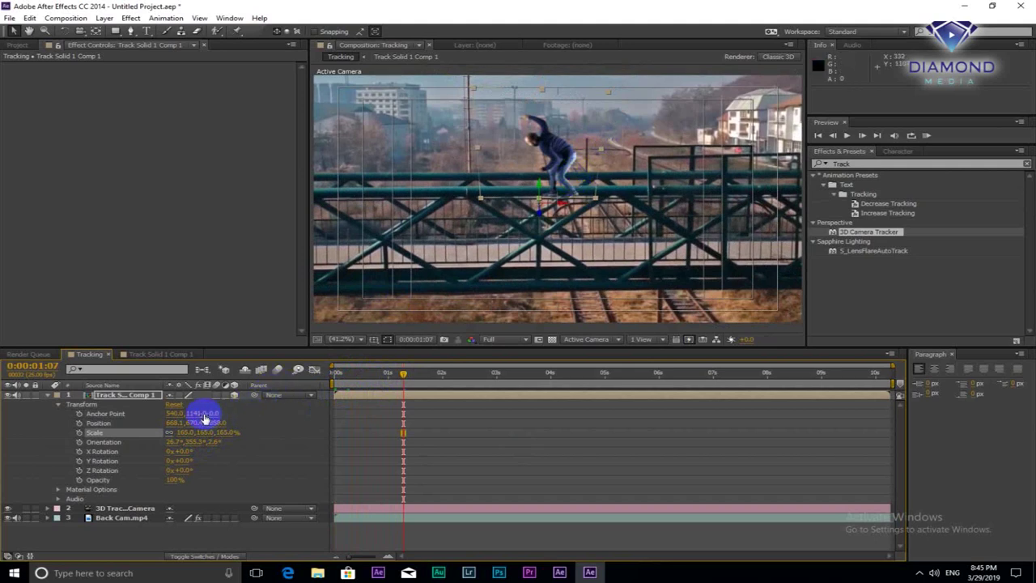
{"action": "left_click_drag", "start_coordinate": [195, 418], "coordinate": [174, 412]}
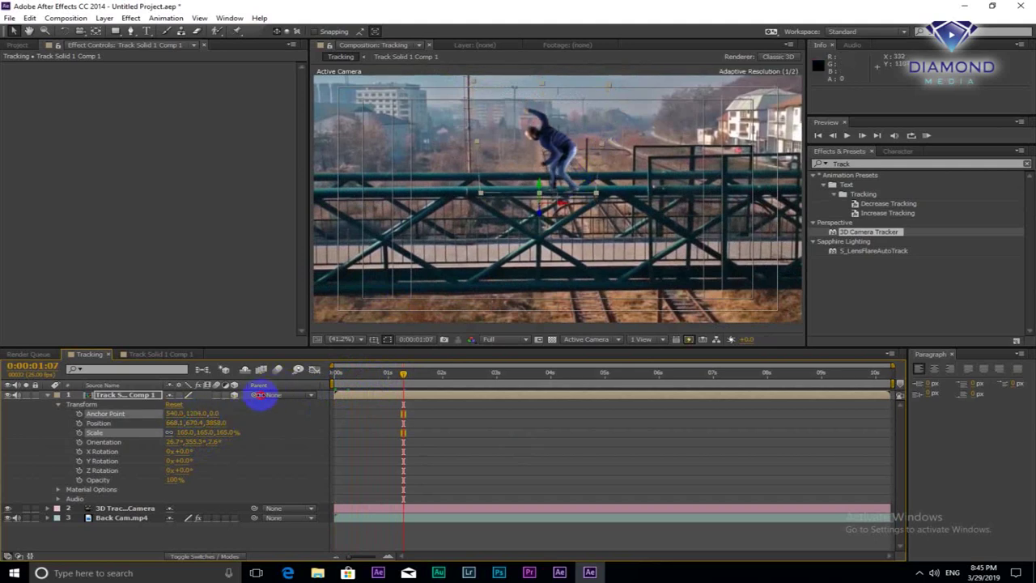
{"action": "left_click_drag", "start_coordinate": [434, 374], "coordinate": [626, 373]}
{"action": "left_click_drag", "start_coordinate": [184, 413], "coordinate": [194, 420]}
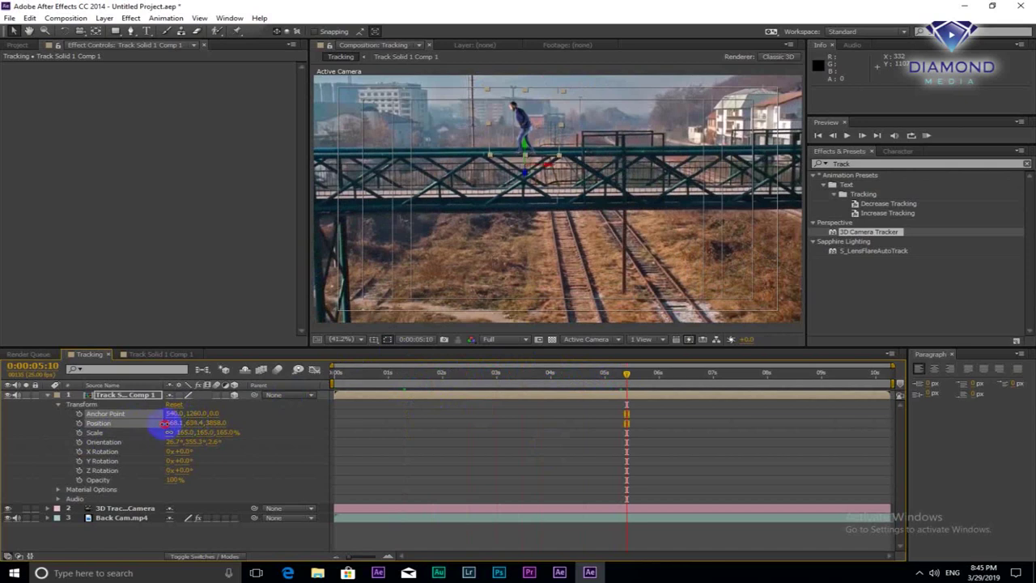
End the work area at 0:00:09:09 and trim the Tracking composition to it.
{"action": "left_click_drag", "start_coordinate": [705, 373], "coordinate": [867, 386]}
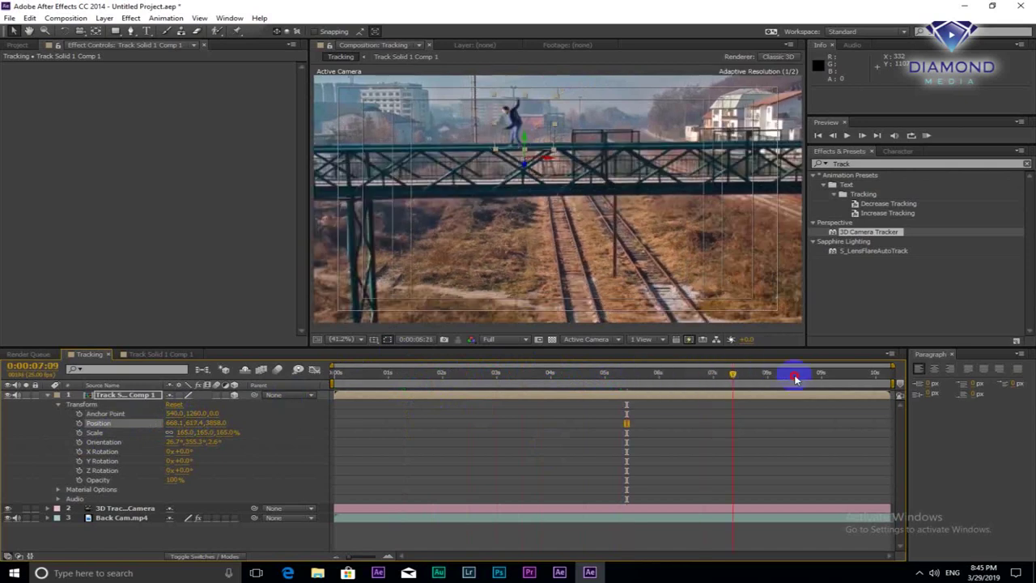
{"action": "mouse_move", "coordinate": [866, 385]}
{"action": "left_mouse_down"}
{"action": "mouse_move", "coordinate": [891, 383]}
{"action": "mouse_move", "coordinate": [841, 395]}
{"action": "left_mouse_up"}
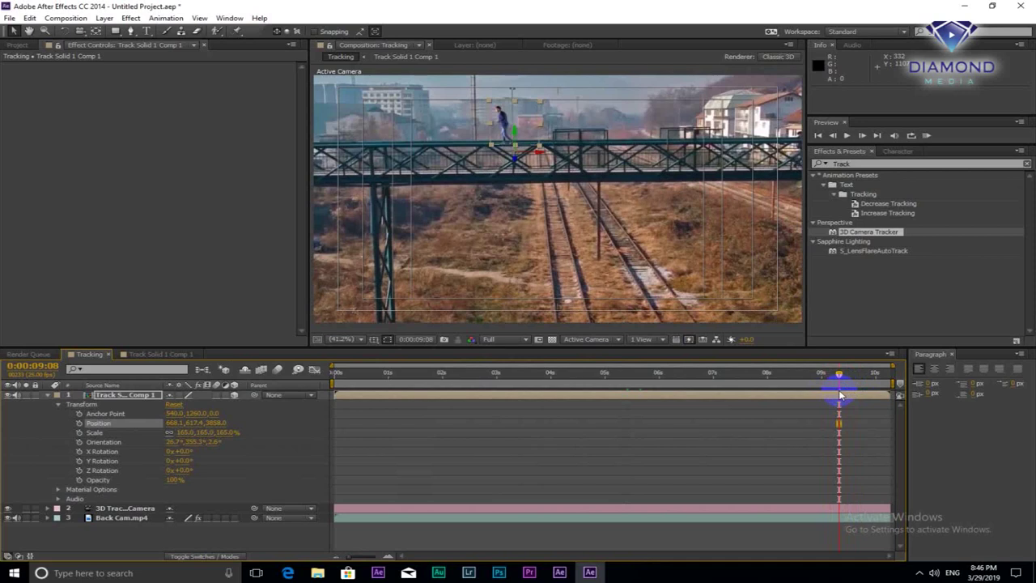
{"action": "key", "text": "n"}
{"action": "right_click", "coordinate": [828, 386]}
{"action": "left_click", "coordinate": [846, 419]}
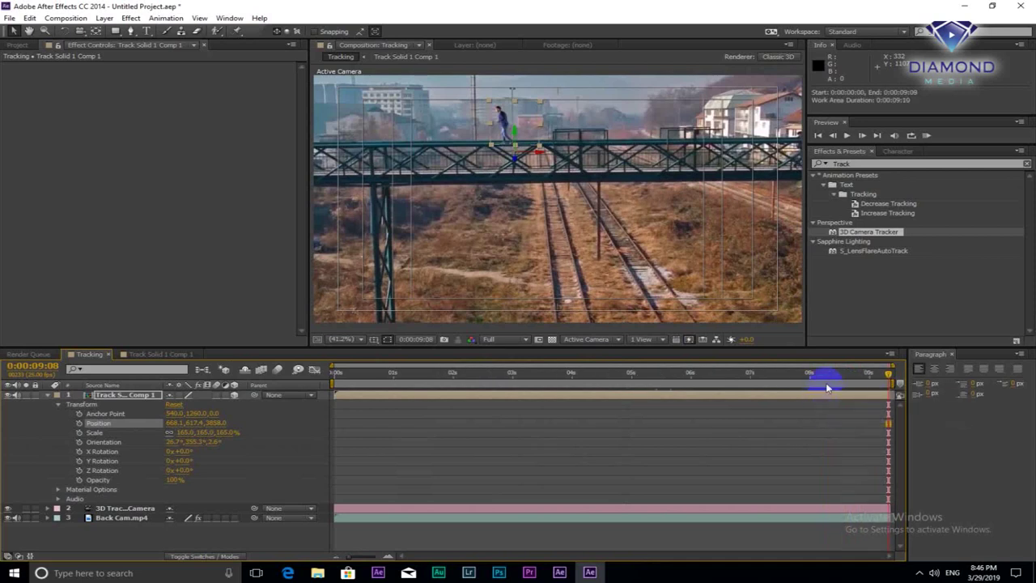
{"action": "left_click_drag", "start_coordinate": [867, 379], "coordinate": [298, 393]}
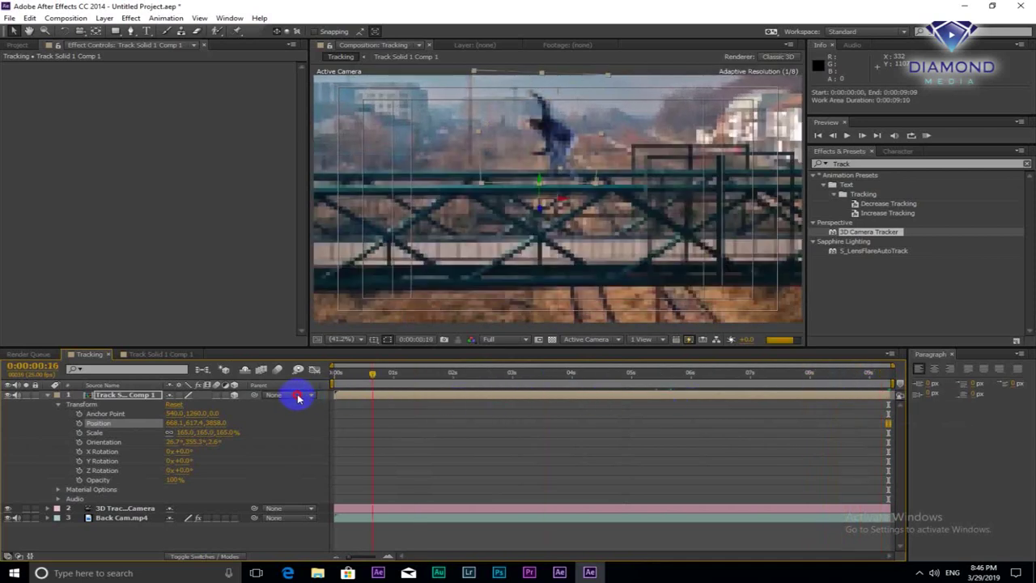
{"action": "left_click_drag", "start_coordinate": [364, 377], "coordinate": [374, 371]}
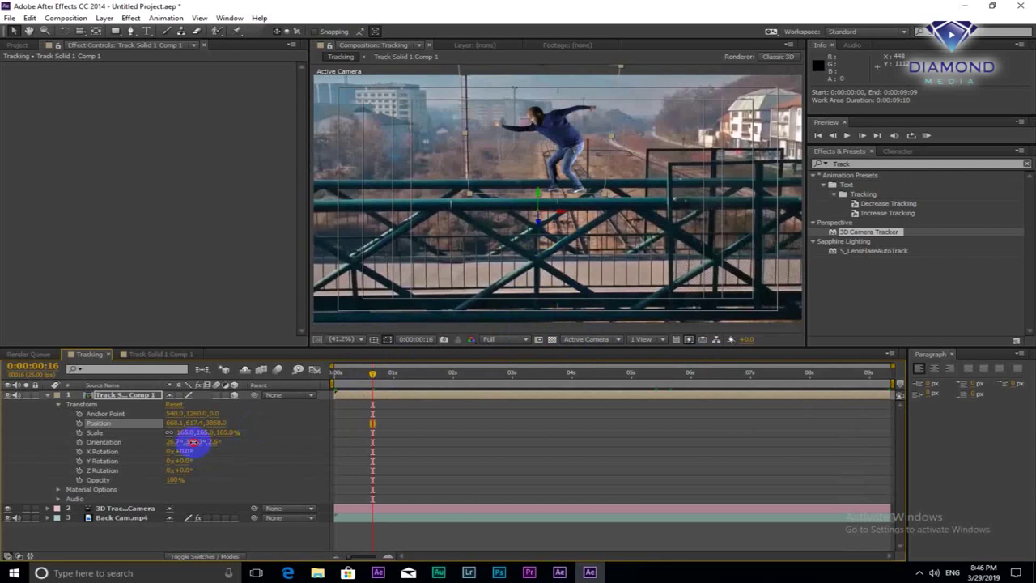
At 16 frames, set Orientation to 2.7°, 7.3°, 2.6° and keyframe a slightly raised Anchor Point.
{"action": "left_click_drag", "start_coordinate": [195, 443], "coordinate": [209, 443]}
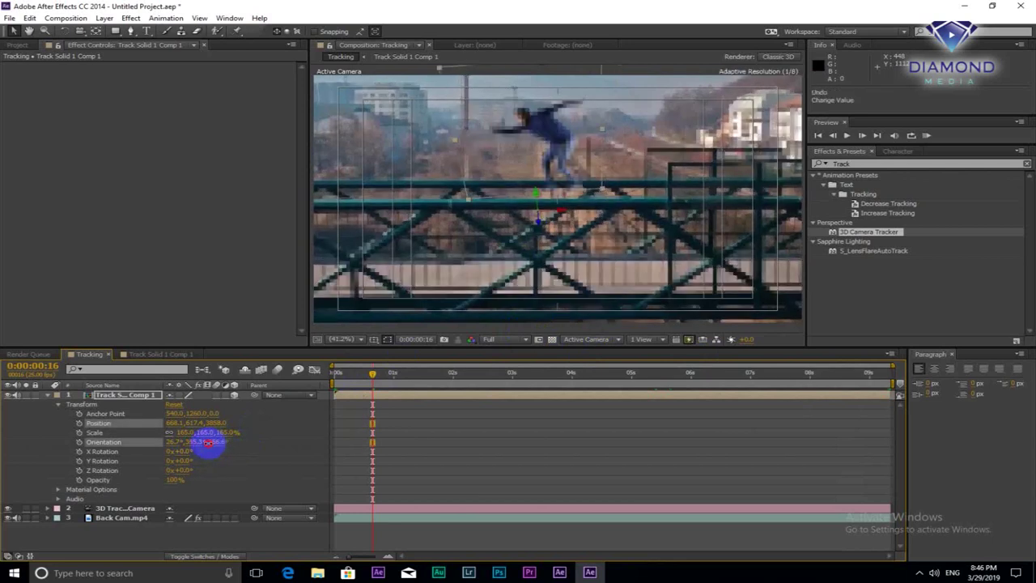
{"action": "left_click_drag", "start_coordinate": [209, 444], "coordinate": [164, 442]}
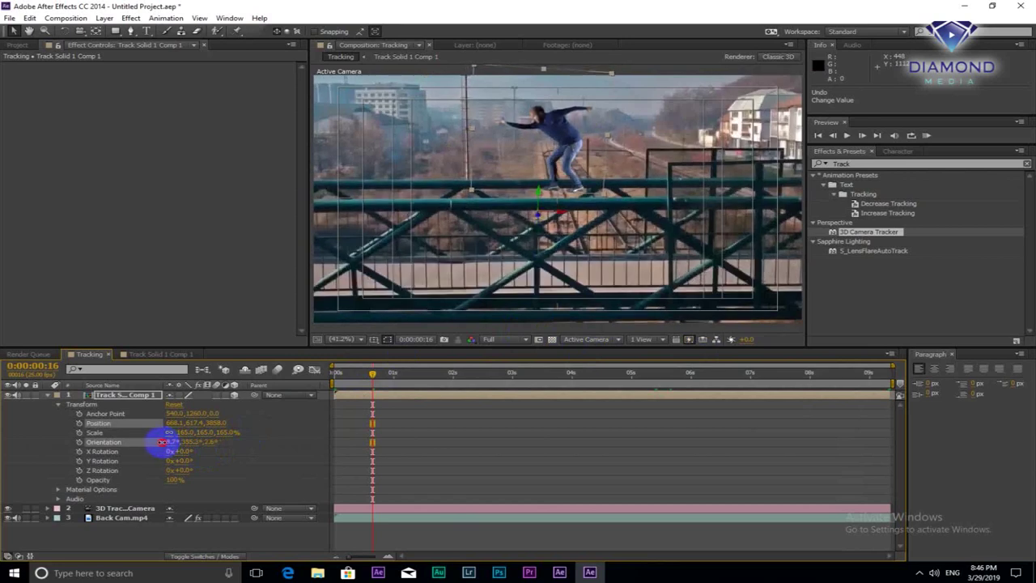
{"action": "left_click_drag", "start_coordinate": [165, 442], "coordinate": [194, 443]}
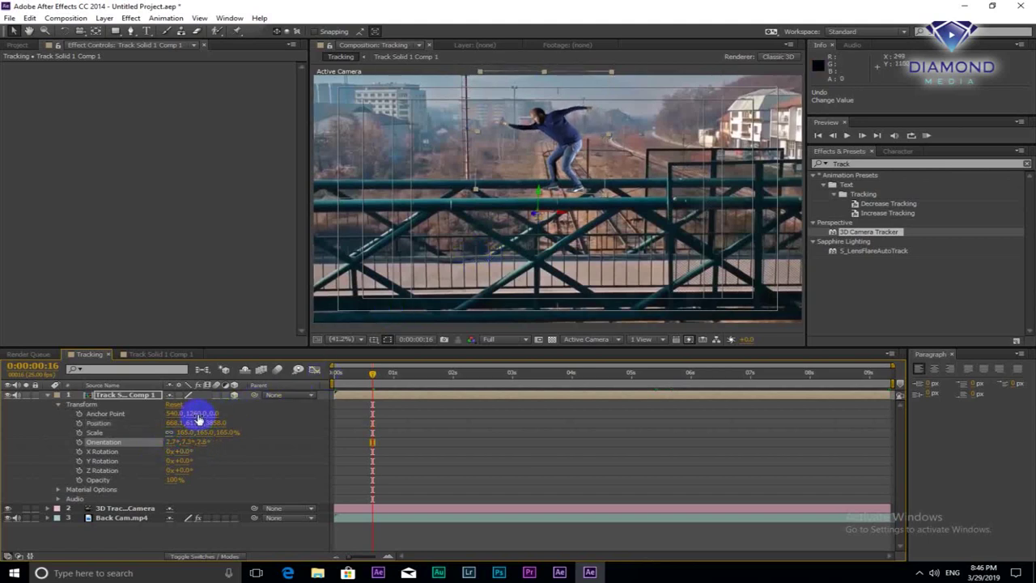
{"action": "left_click_drag", "start_coordinate": [204, 413], "coordinate": [197, 412]}
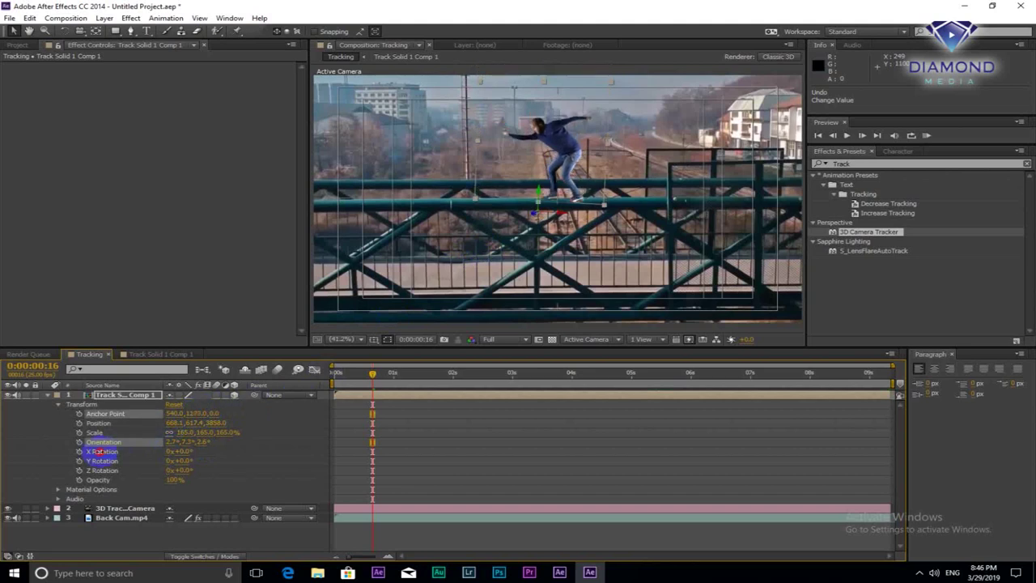
{"action": "key", "text": "Delete"}
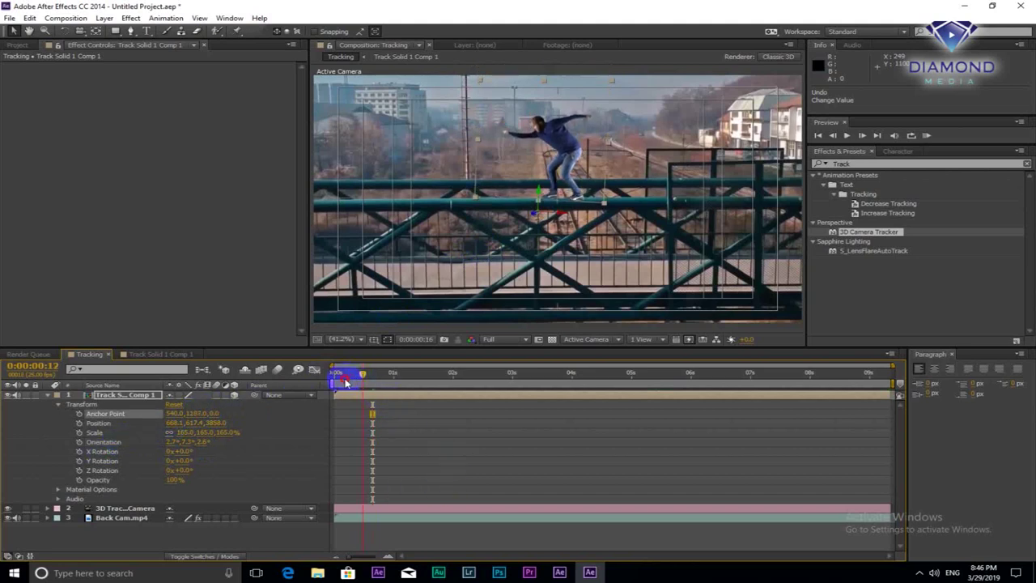
Scrub through the shot with the walker's transform properties shown to check his alignment on the rail.
{"action": "left_click_drag", "start_coordinate": [345, 383], "coordinate": [563, 386]}
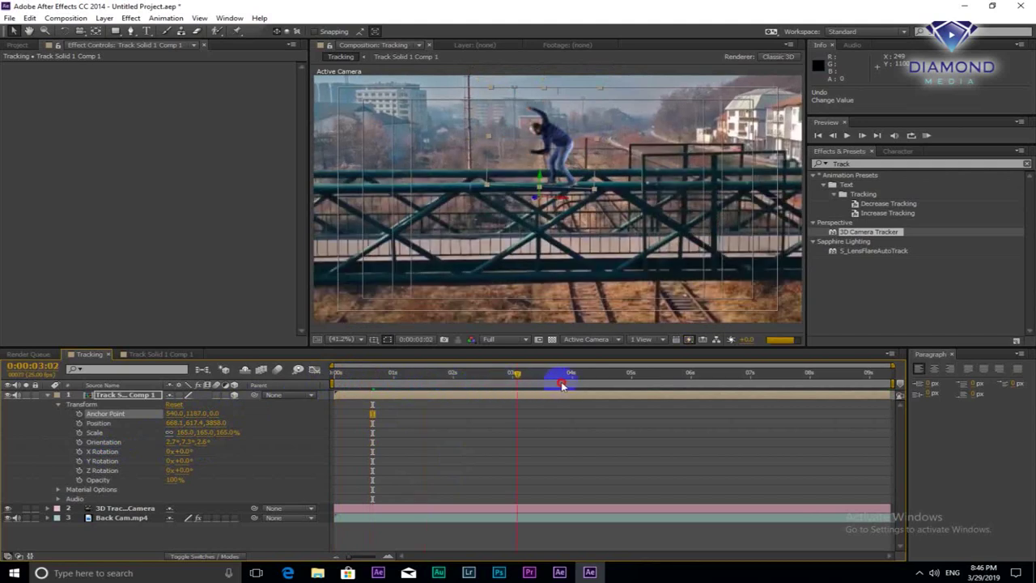
{"action": "left_click_drag", "start_coordinate": [564, 385], "coordinate": [607, 383]}
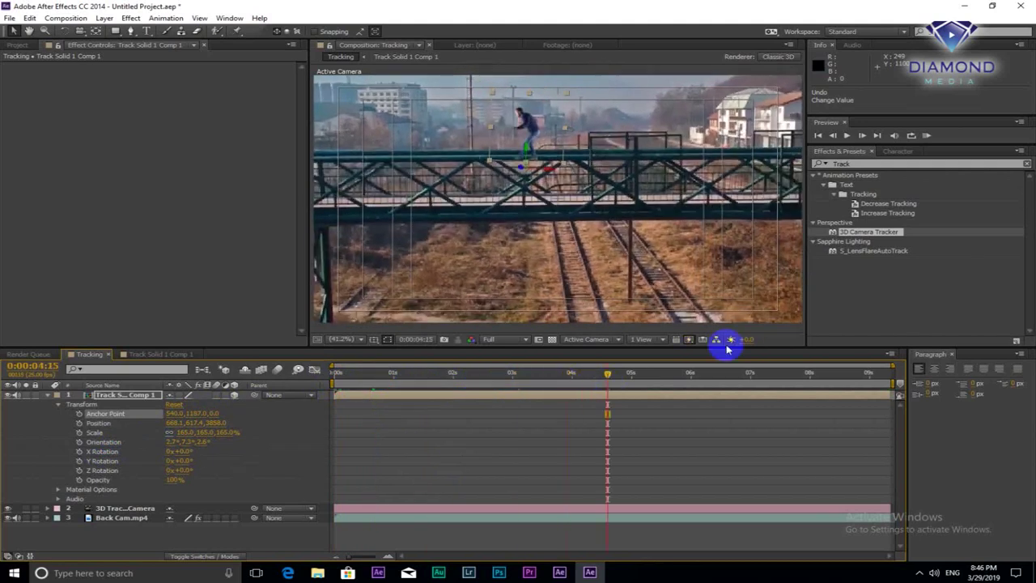
{"action": "left_click", "coordinate": [332, 383]}
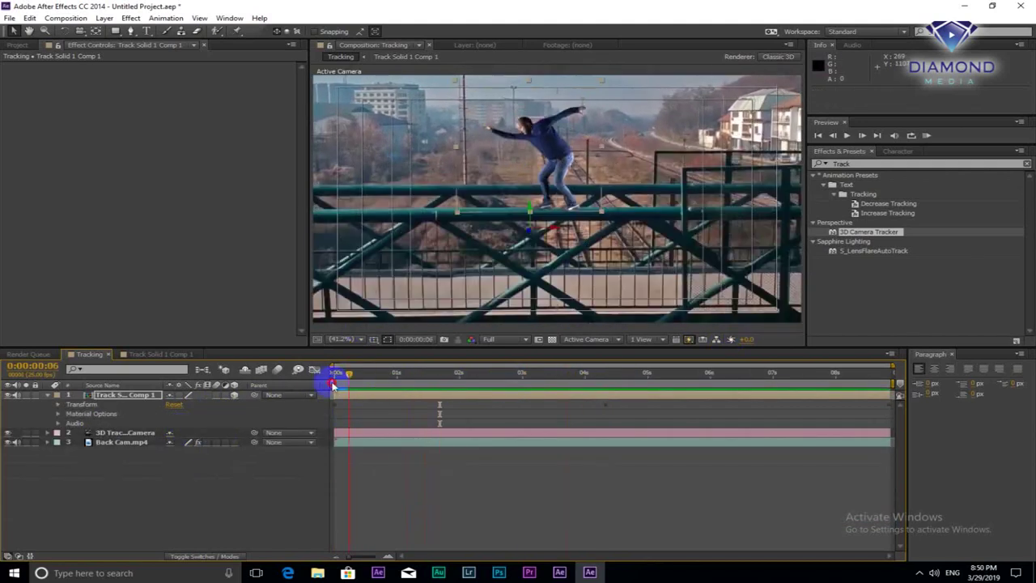
{"action": "left_click_drag", "start_coordinate": [332, 384], "coordinate": [311, 388]}
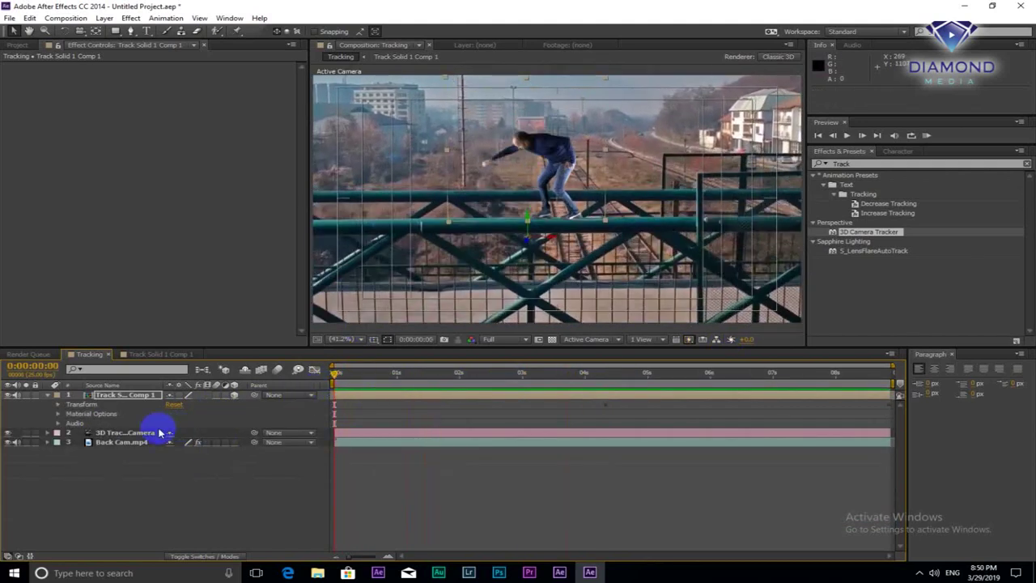
{"action": "left_click", "coordinate": [58, 405]}
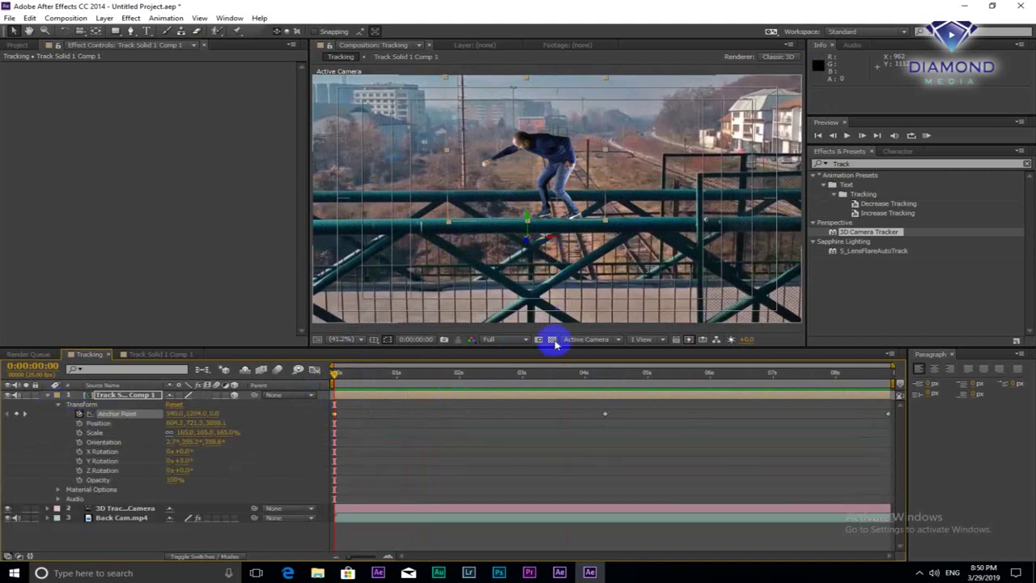
{"action": "left_click_drag", "start_coordinate": [433, 375], "coordinate": [856, 373]}
Play a preview of the composite from the start, then stop it.
{"action": "key", "text": "Home"}
{"action": "key", "text": "space"}
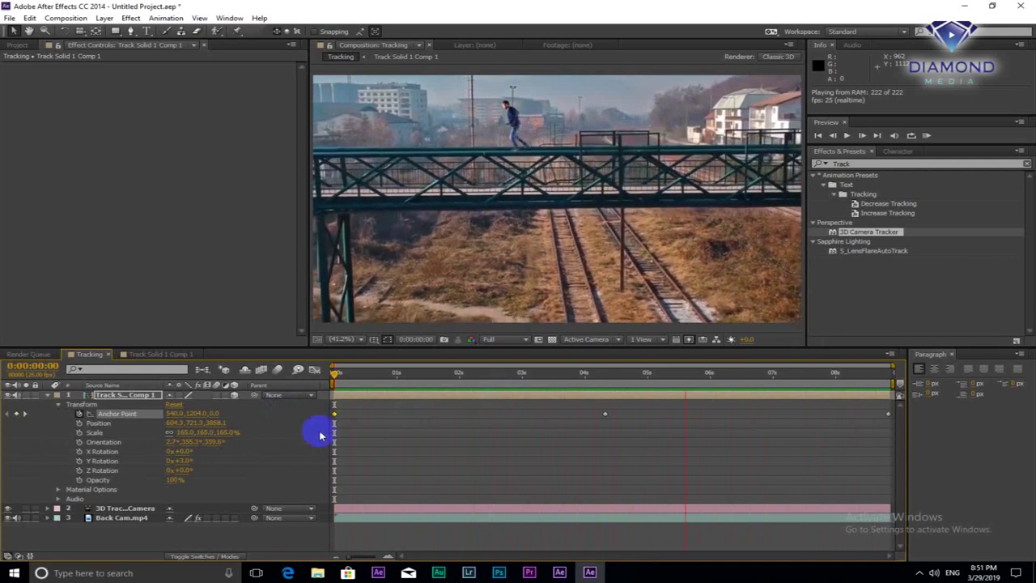
{"action": "left_click", "coordinate": [170, 439]}
{"action": "left_click", "coordinate": [72, 410]}
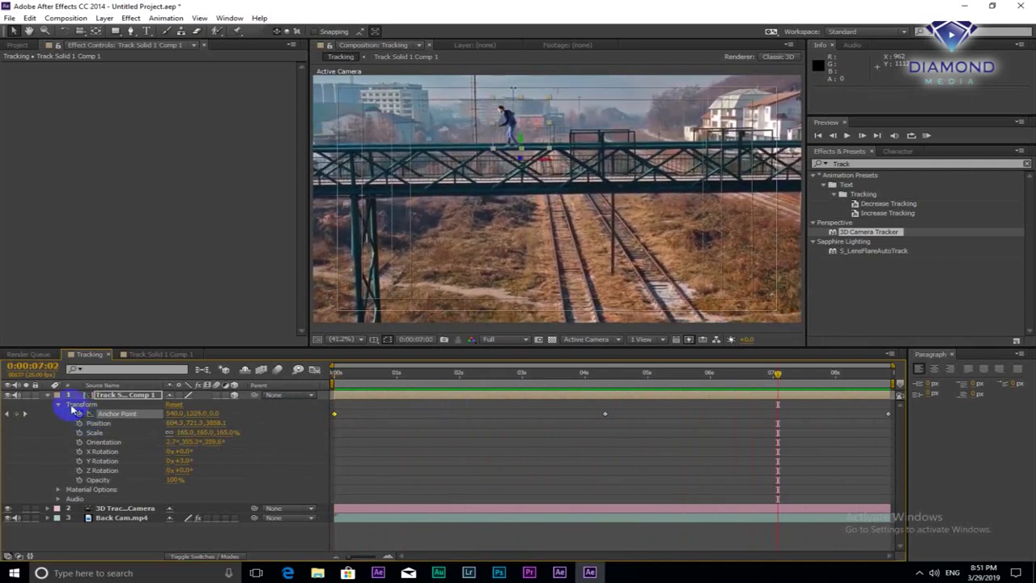
Duplicate the walker's Track Solid 1 Comp 1 layer.
{"action": "left_click", "coordinate": [48, 395]}
{"action": "left_click", "coordinate": [375, 395]}
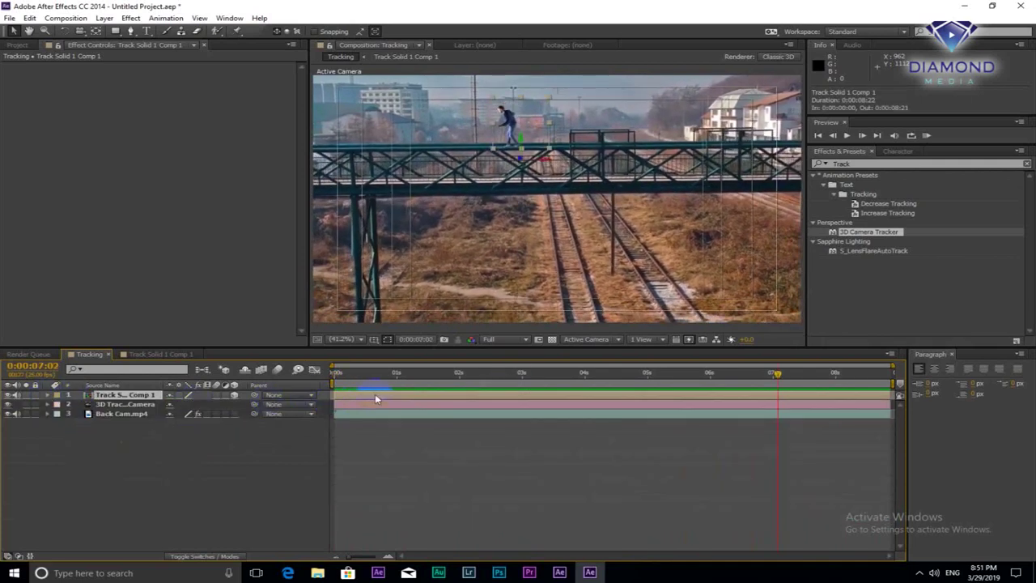
{"action": "key", "text": "ctrl+d"}
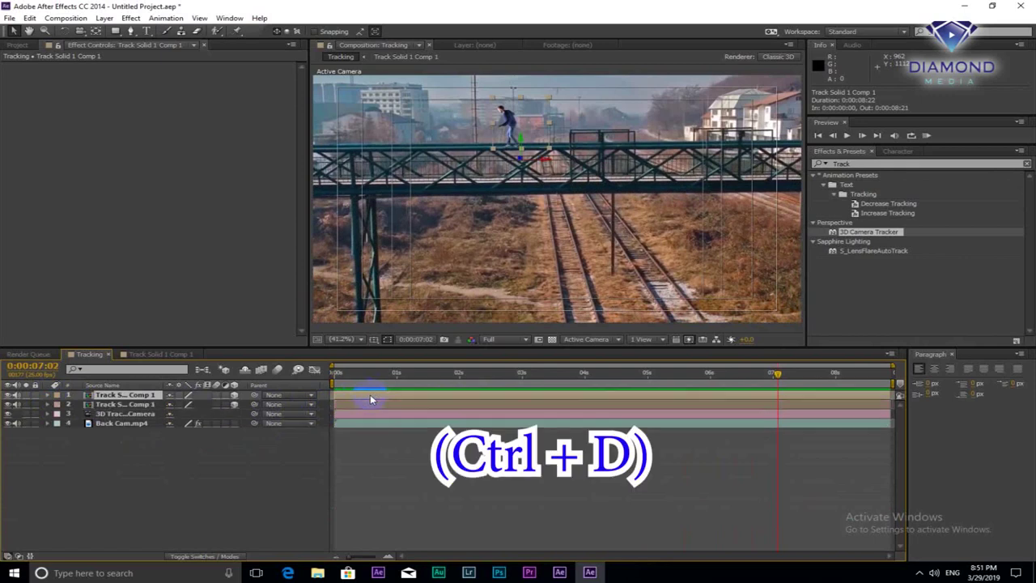
Zoom to the walker's feet and apply Drop Shadow from Effects & Presets to the duplicate layer.
{"action": "left_click", "coordinate": [379, 407]}
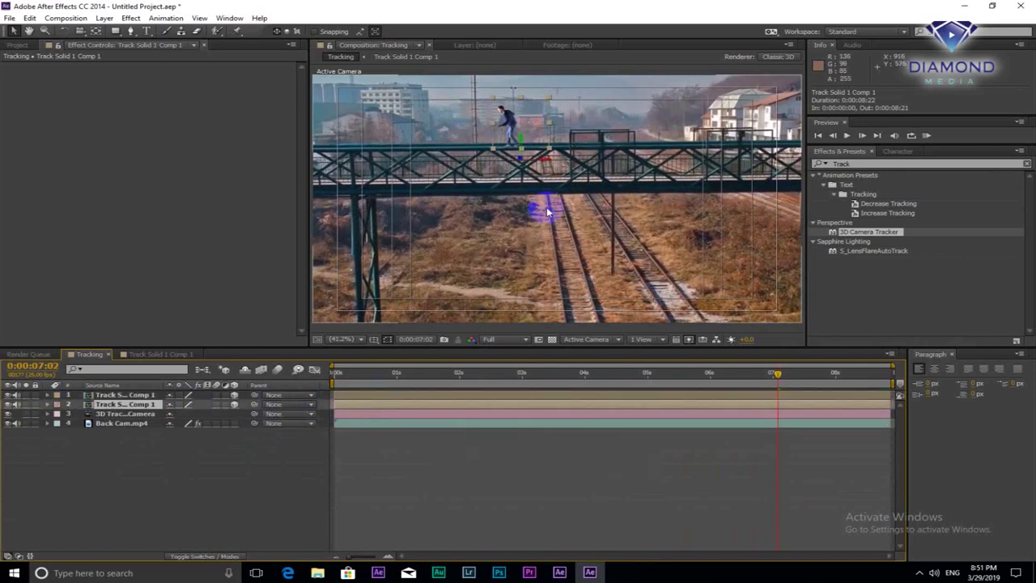
{"action": "scroll", "coordinate": [534, 211], "scroll_direction": "up", "scroll_amount": 1}
{"action": "scroll", "coordinate": [538, 218], "scroll_direction": "up", "scroll_amount": 2}
{"action": "scroll", "coordinate": [485, 227], "scroll_direction": "up", "scroll_amount": 1}
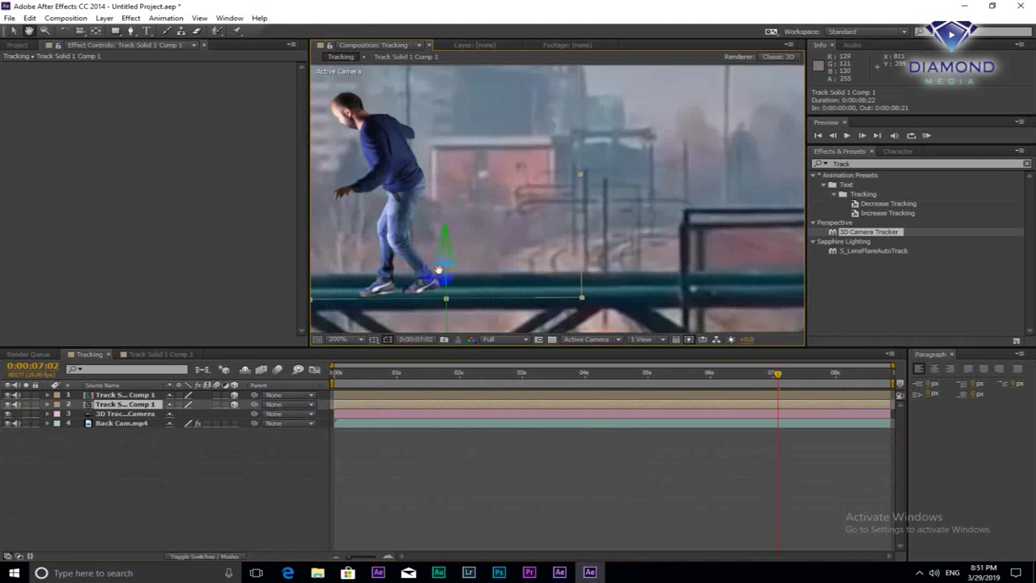
{"action": "left_click_drag", "start_coordinate": [438, 269], "coordinate": [578, 235]}
{"action": "left_click", "coordinate": [882, 164]}
{"action": "type", "text": "rop"}
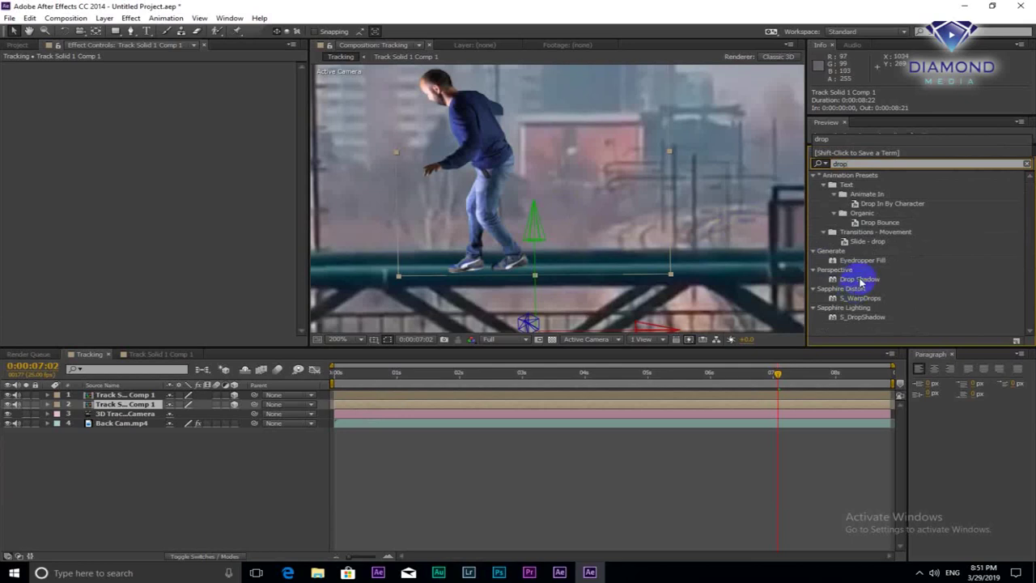
{"action": "left_click_drag", "start_coordinate": [862, 281], "coordinate": [582, 402]}
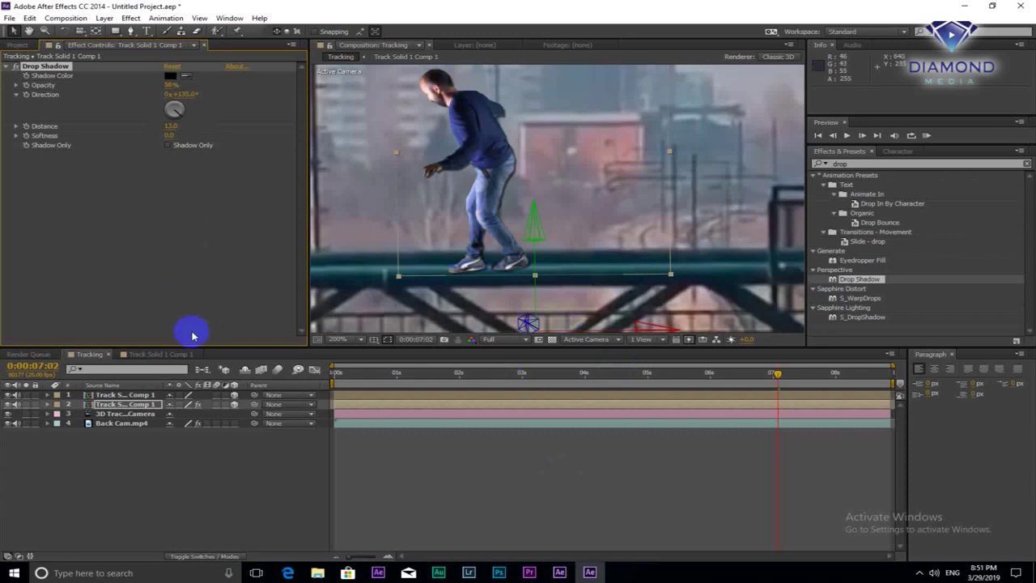
Draw a Pen-tool mask on the duplicate layer around the rail beneath the walker's feet.
{"action": "left_click", "coordinate": [132, 31]}
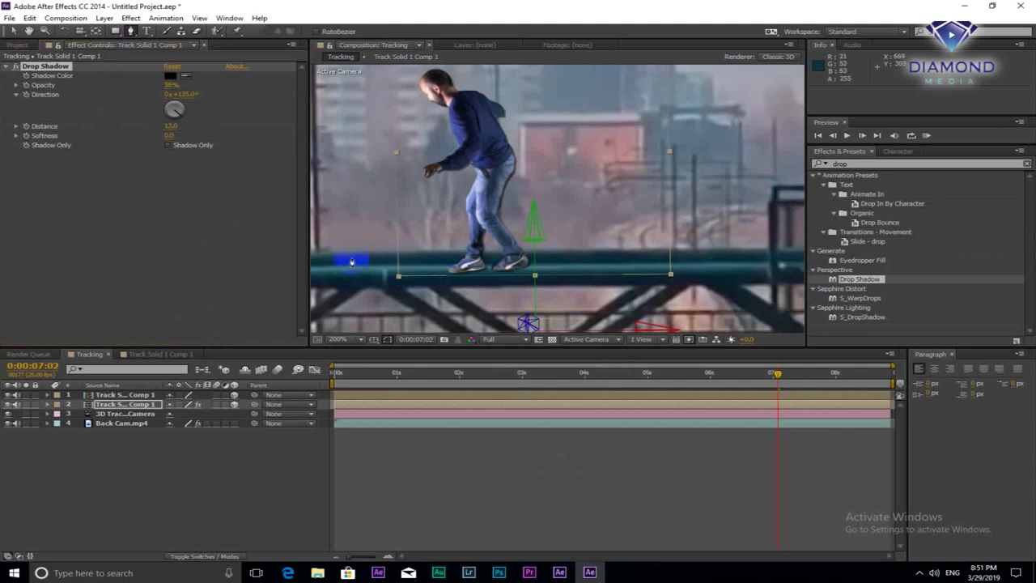
{"action": "left_click", "coordinate": [393, 256]}
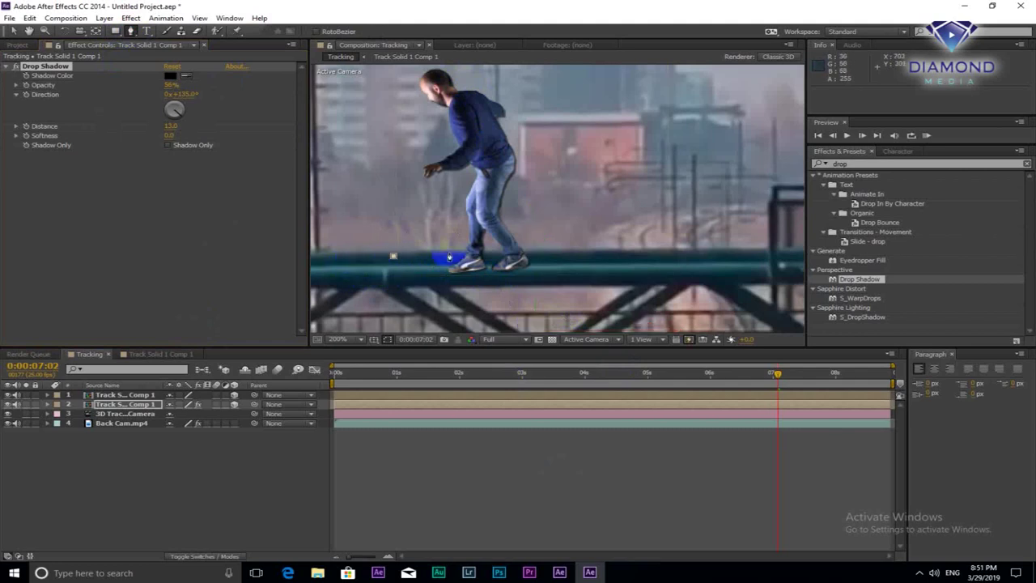
{"action": "left_click", "coordinate": [687, 288]}
{"action": "left_click", "coordinate": [628, 322]}
{"action": "left_click", "coordinate": [446, 314]}
{"action": "left_click", "coordinate": [409, 296]}
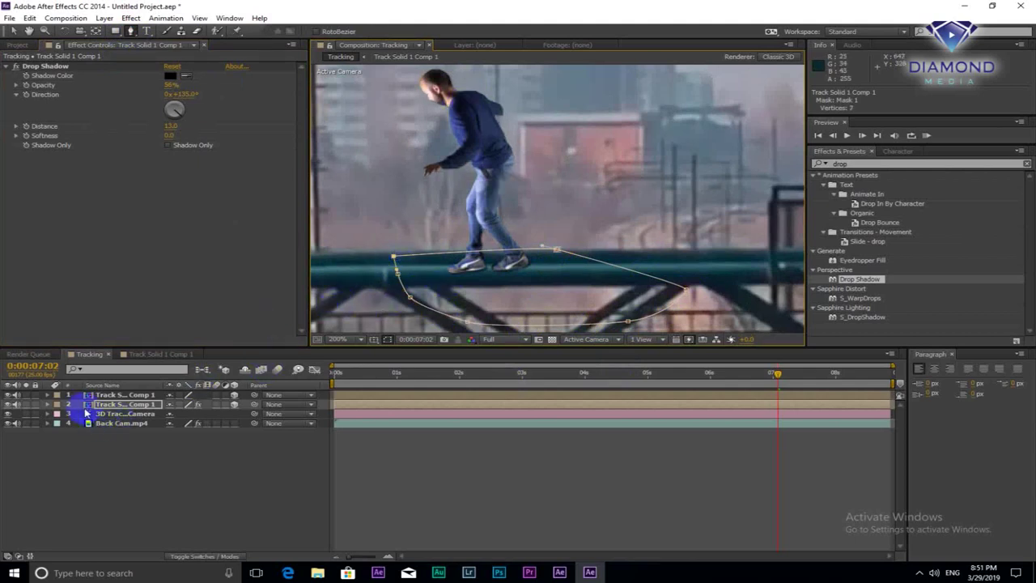
Feather Mask 1 by 23 pixels and turn the Drop Shadow direction to 272°.
{"action": "left_click", "coordinate": [48, 405]}
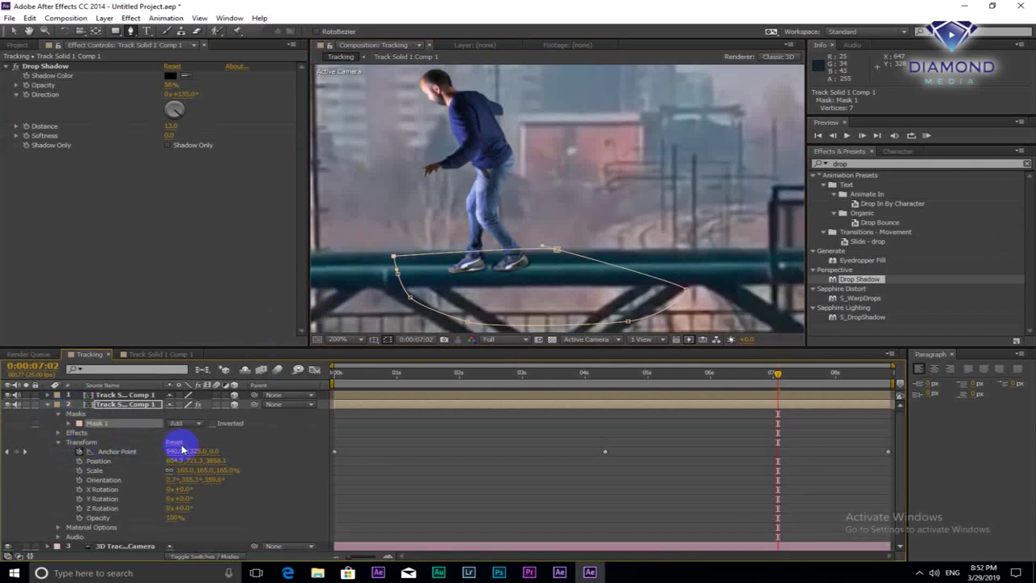
{"action": "left_click", "coordinate": [59, 414]}
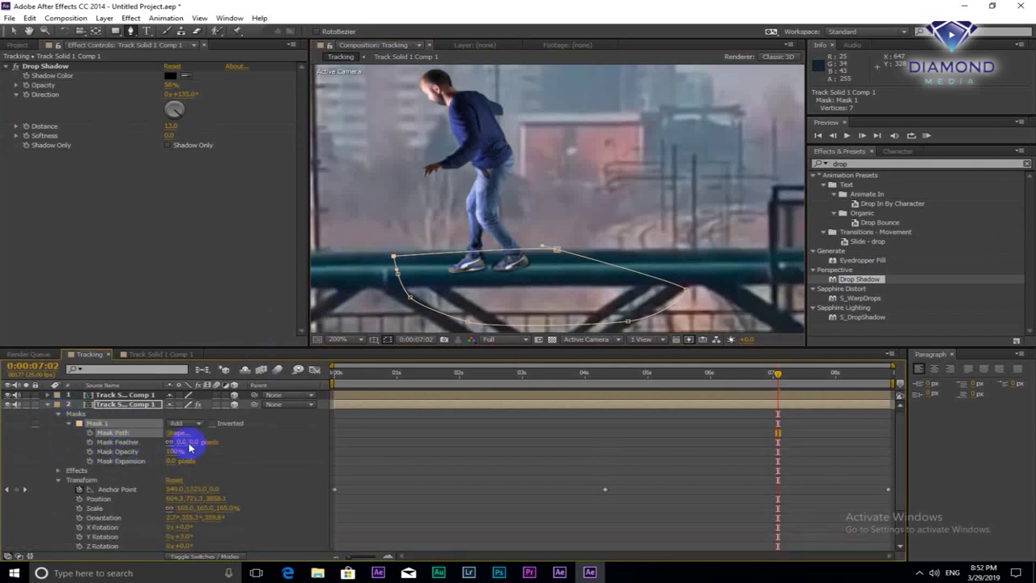
{"action": "left_click_drag", "start_coordinate": [199, 442], "coordinate": [206, 445]}
{"action": "left_click", "coordinate": [12, 30]}
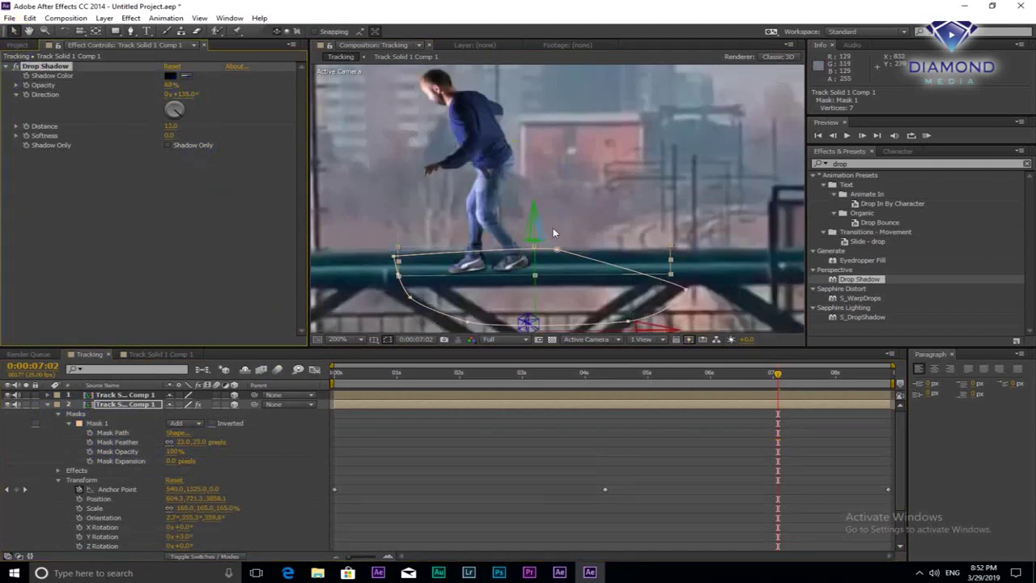
{"action": "left_click", "coordinate": [523, 275]}
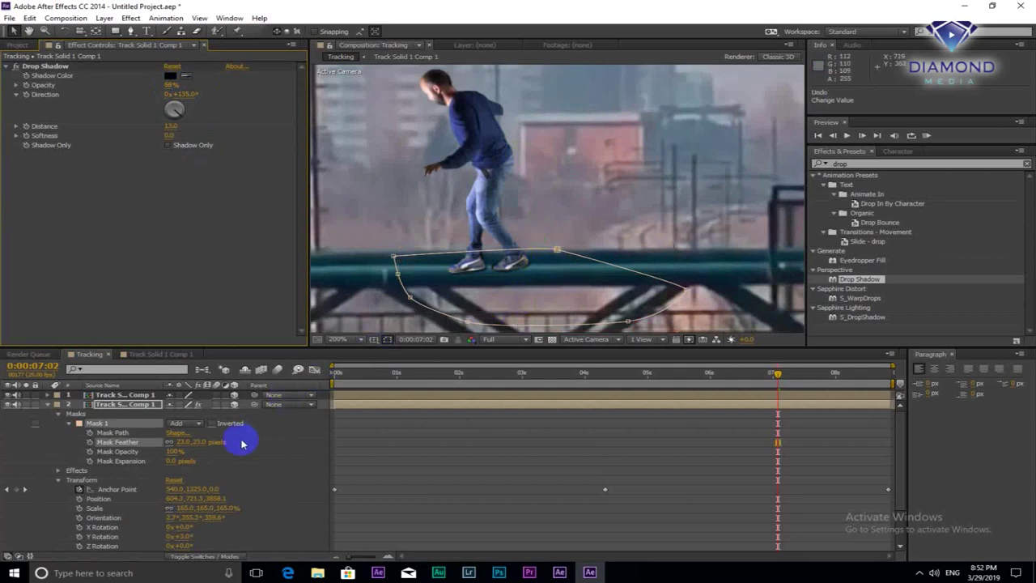
{"action": "left_click_drag", "start_coordinate": [177, 118], "coordinate": [181, 112]}
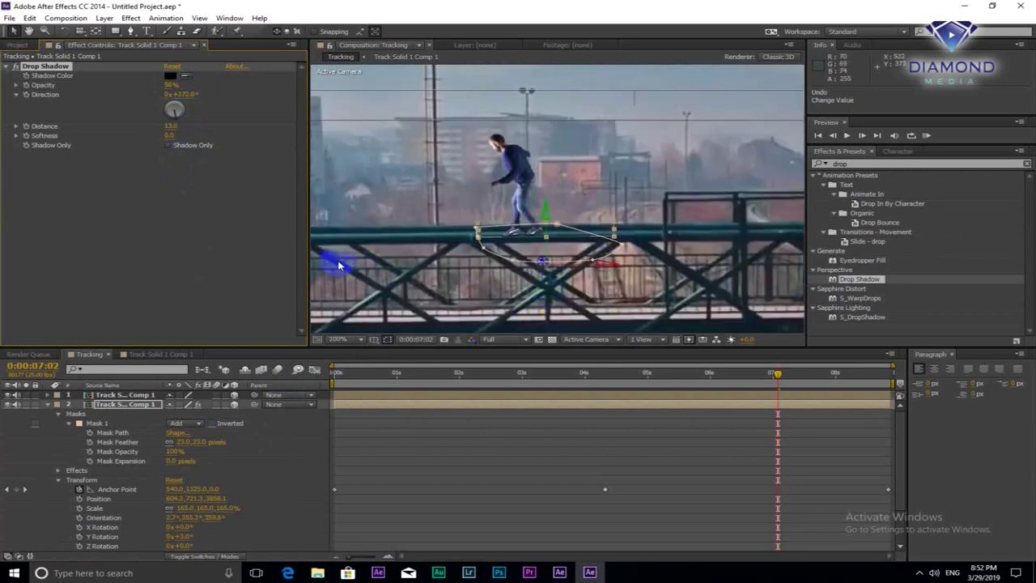
Zoom out to frame the whole shot and save the project as Untitled Project.aep.
{"action": "scroll", "coordinate": [543, 212], "scroll_direction": "down", "scroll_amount": 1}
{"action": "scroll", "coordinate": [712, 103], "scroll_direction": "down", "scroll_amount": 1}
{"action": "scroll", "coordinate": [598, 198], "scroll_direction": "down", "scroll_amount": 1}
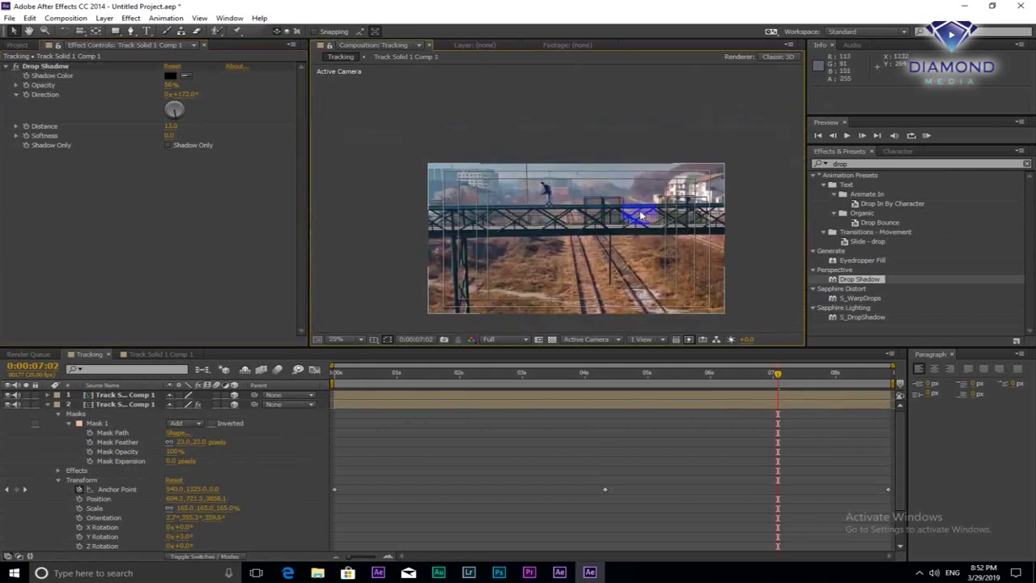
{"action": "scroll", "coordinate": [632, 230], "scroll_direction": "up", "scroll_amount": 1}
{"action": "left_click_drag", "start_coordinate": [624, 242], "coordinate": [600, 212]}
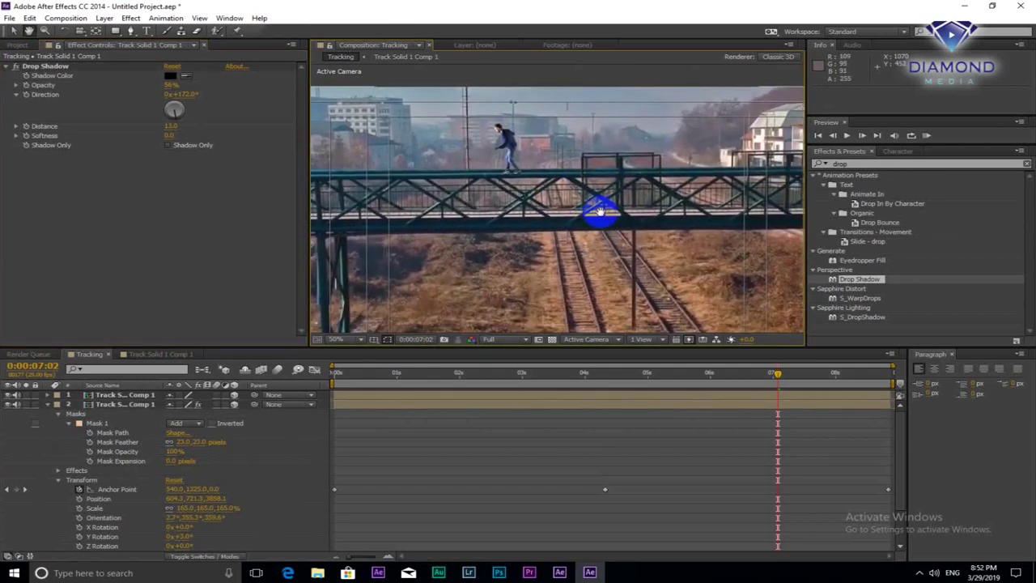
{"action": "key", "text": "ctrl+s"}
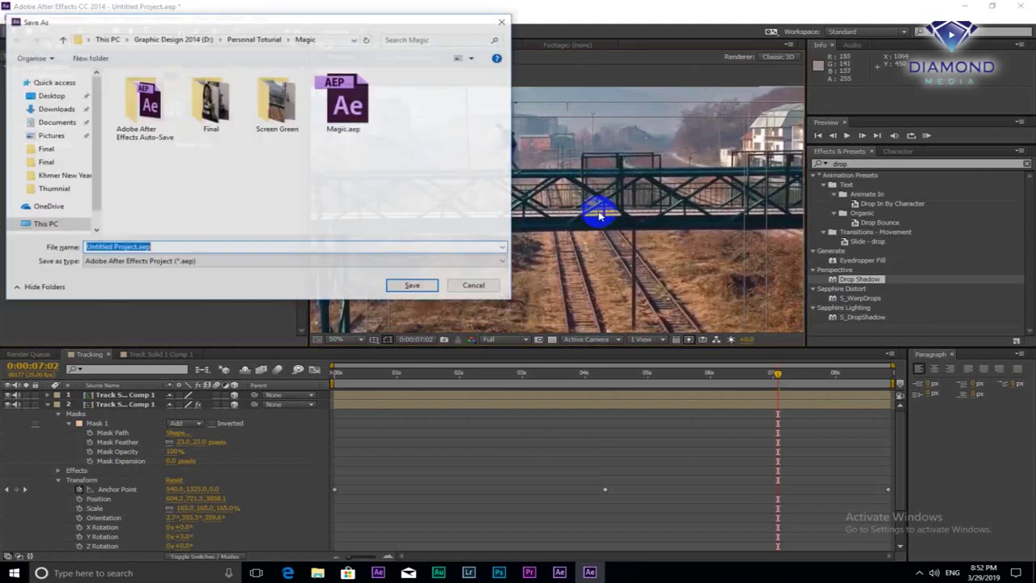
{"action": "left_click", "coordinate": [426, 288]}
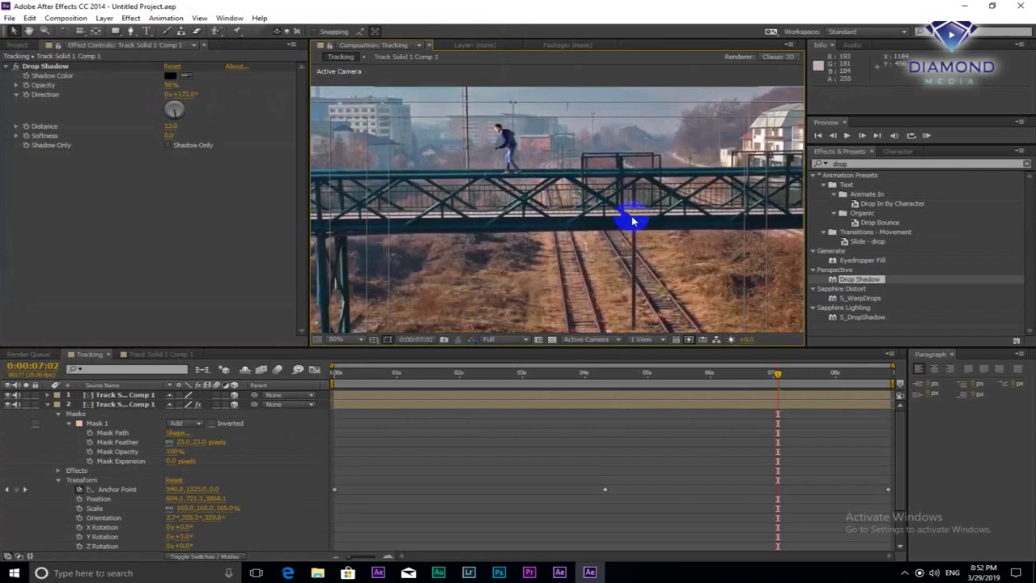
Preview the shadowed walker crossing the bridge, then inspect the shadow around 4 seconds.
{"action": "left_click", "coordinate": [891, 373]}
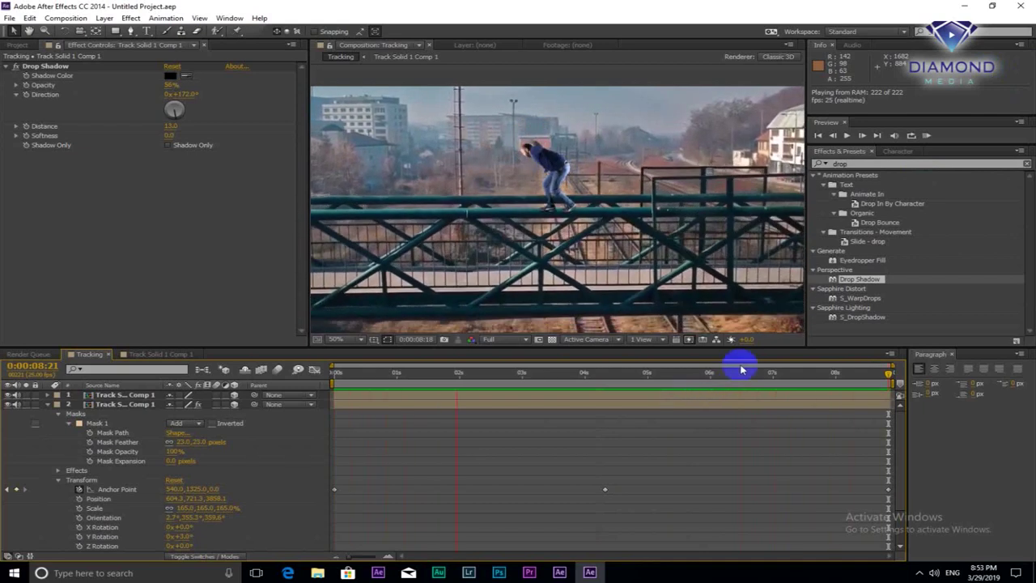
{"action": "left_click", "coordinate": [599, 377]}
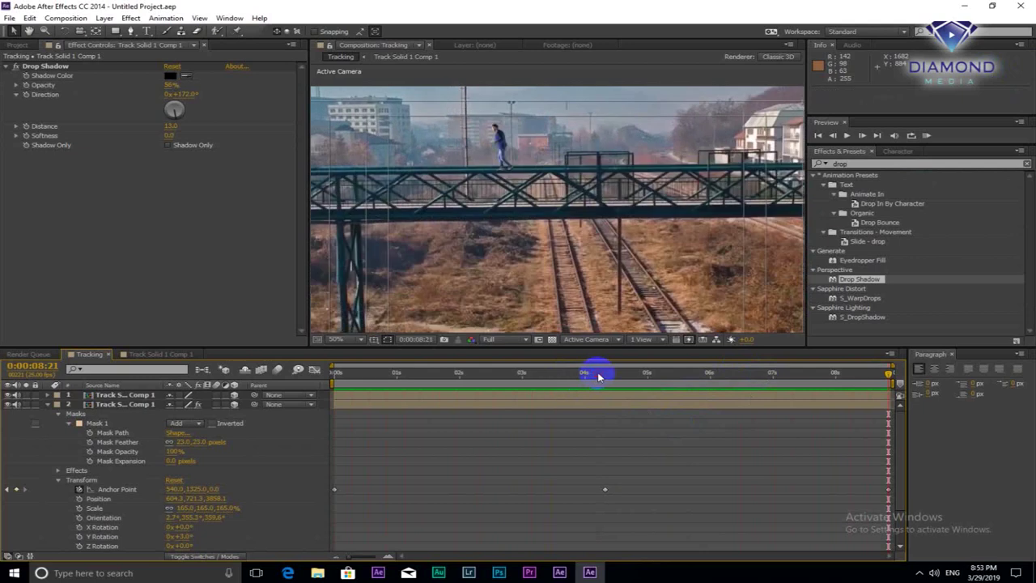
{"action": "left_click", "coordinate": [597, 376]}
{"action": "left_click_drag", "start_coordinate": [602, 377], "coordinate": [605, 377]}
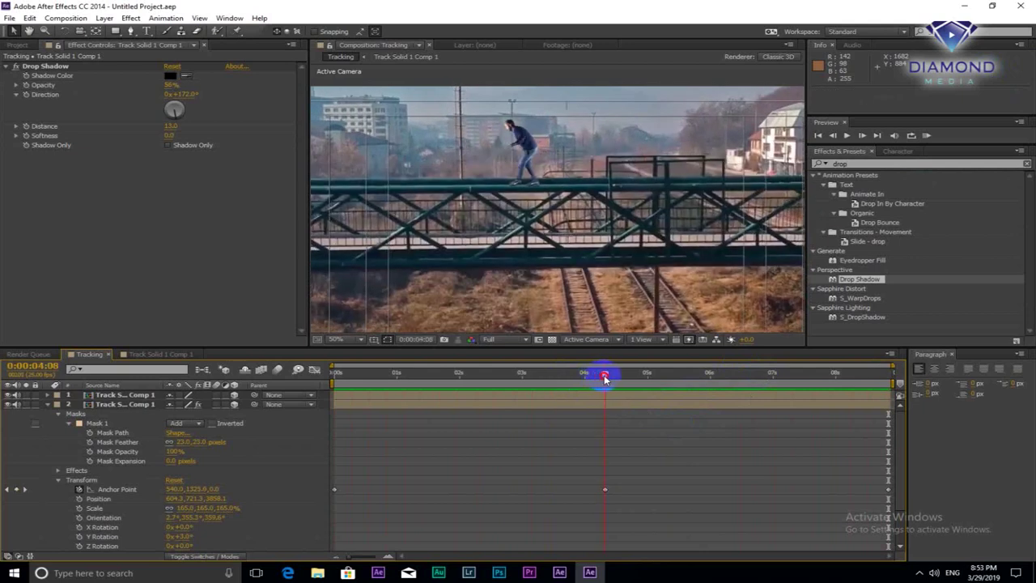